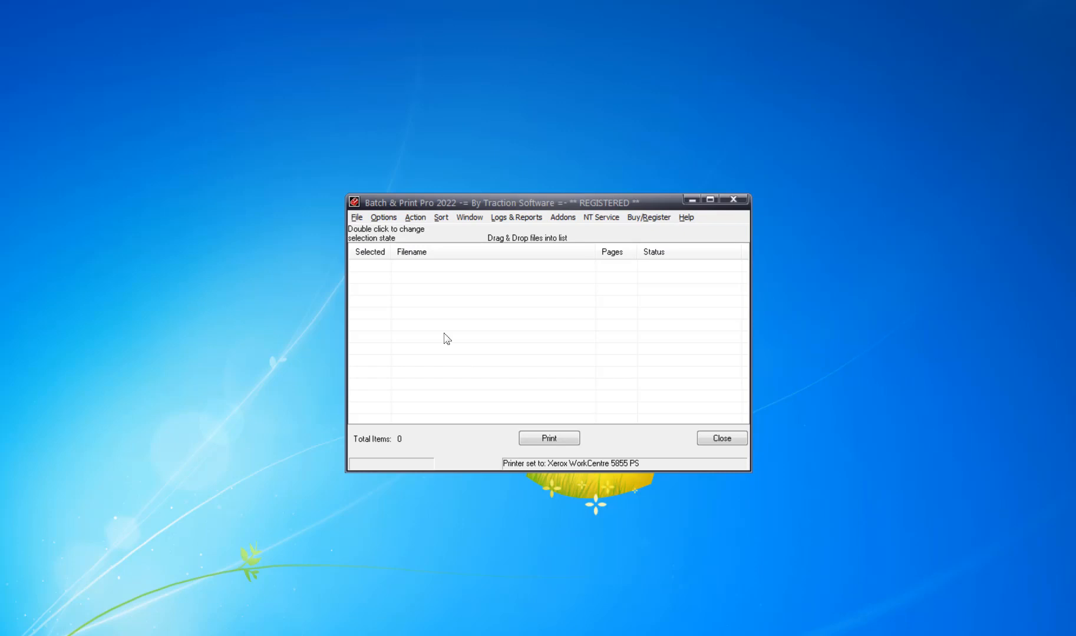
- Add the single file Tray 1.tra from the Batch & Print Pro Examples folder to the print list
left_click(357, 217)
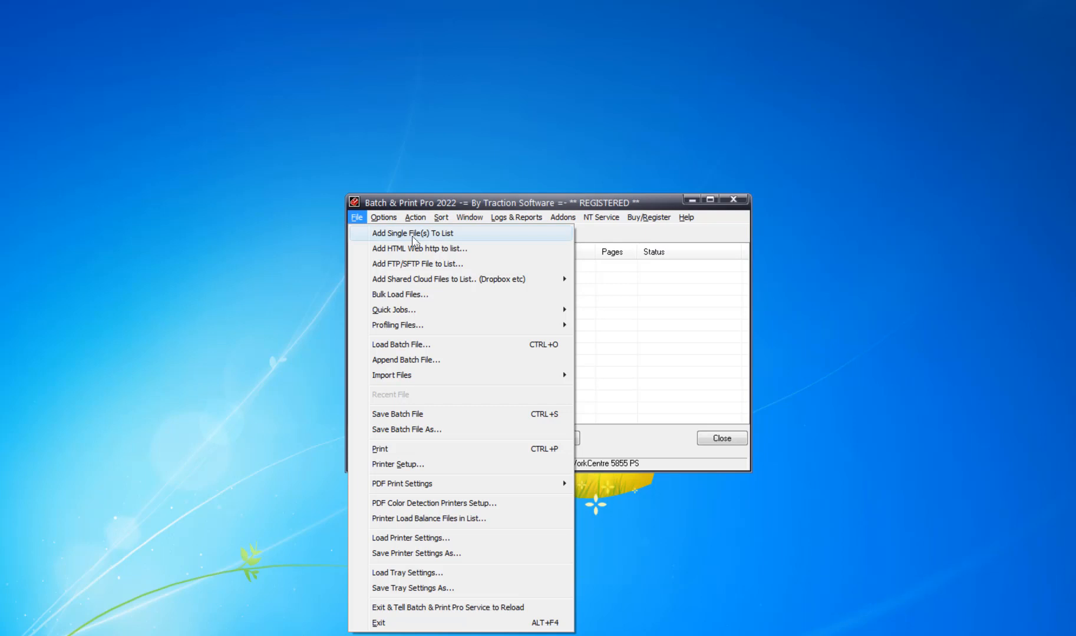
left_click(396, 234)
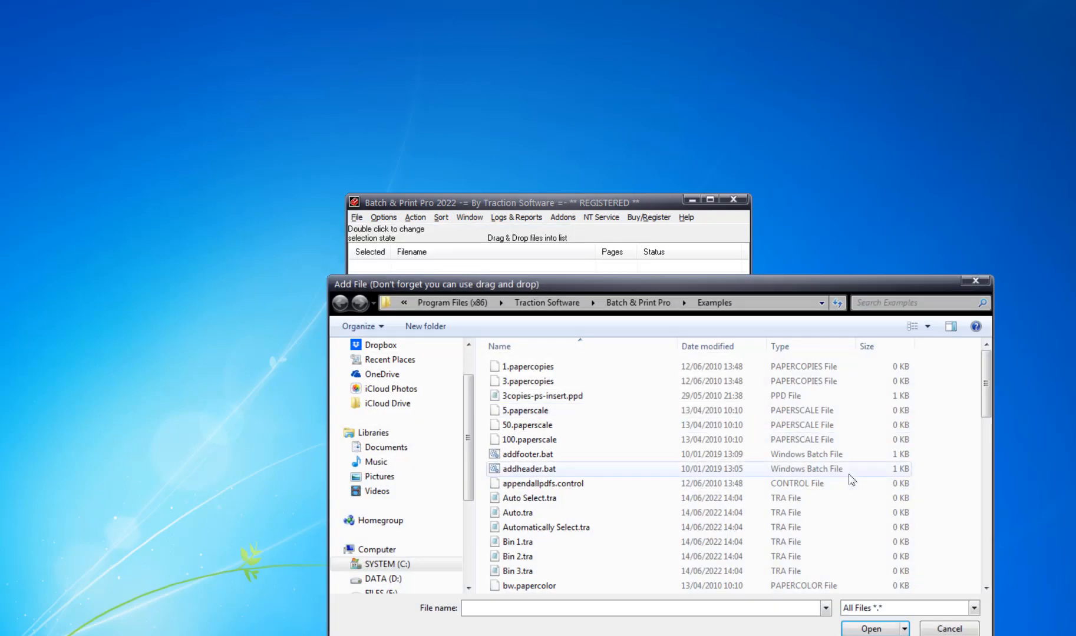
left_click(753, 305)
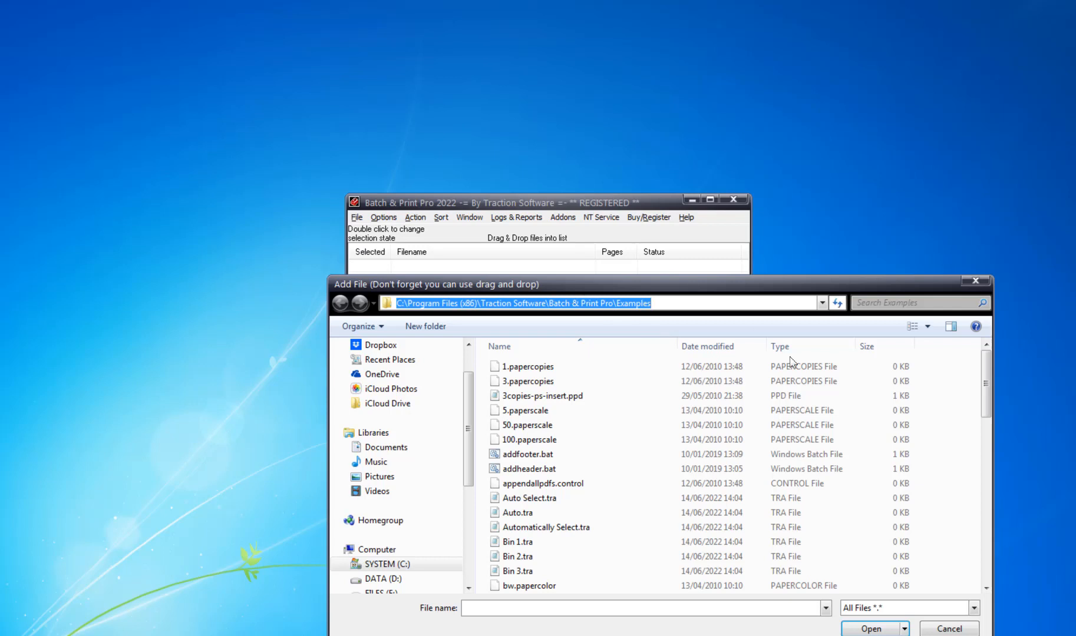
left_click_drag(984, 404, 984, 567)
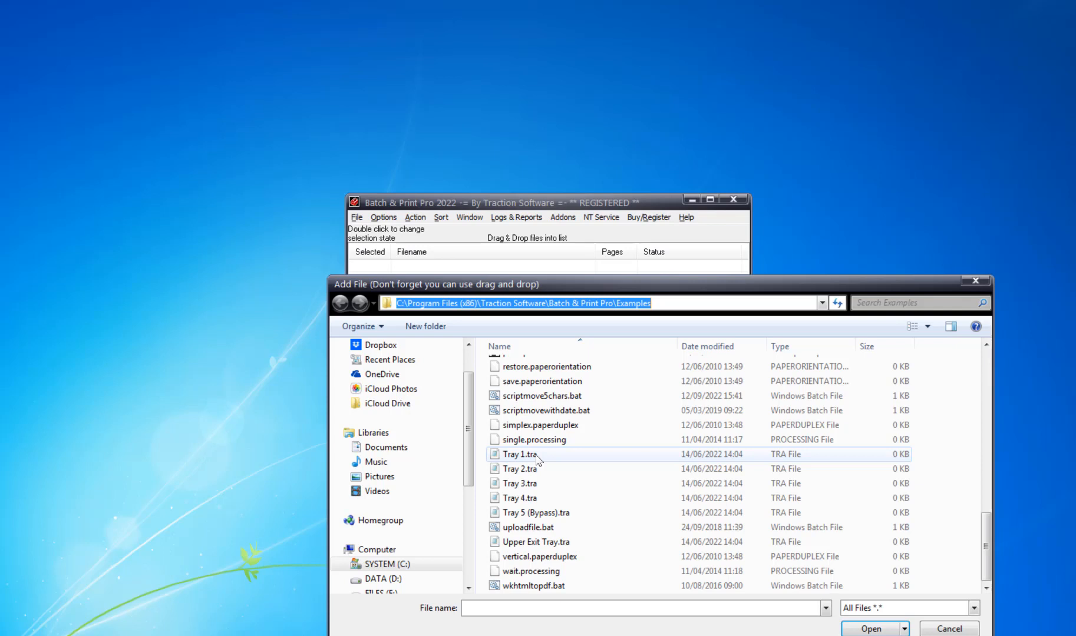
left_click_drag(984, 529, 984, 391)
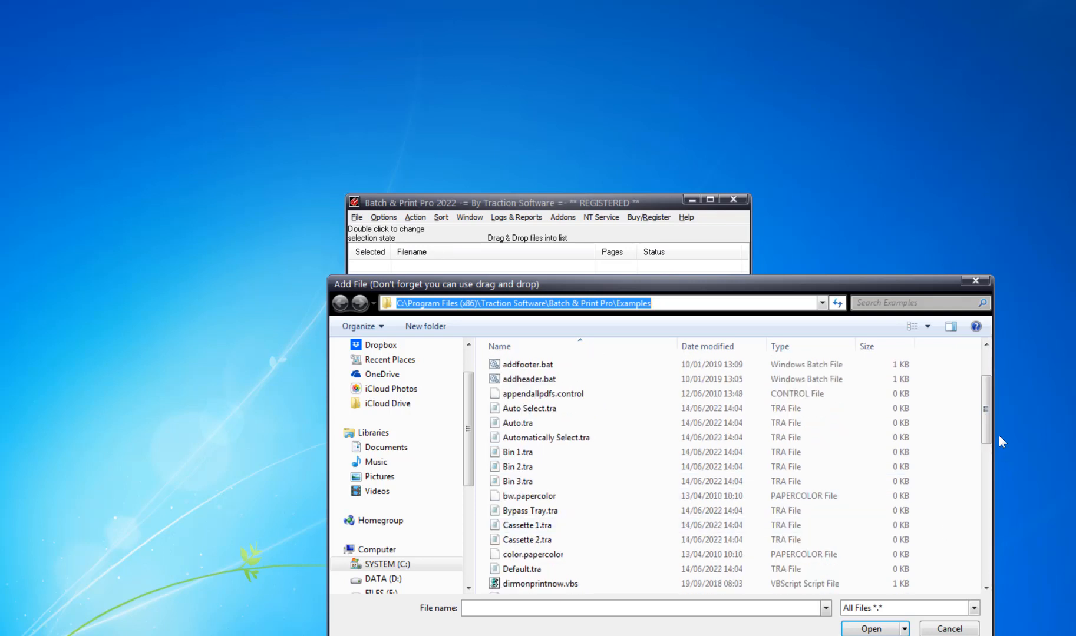
scroll(942, 480, "down", 5)
left_click_drag(988, 450, 991, 518)
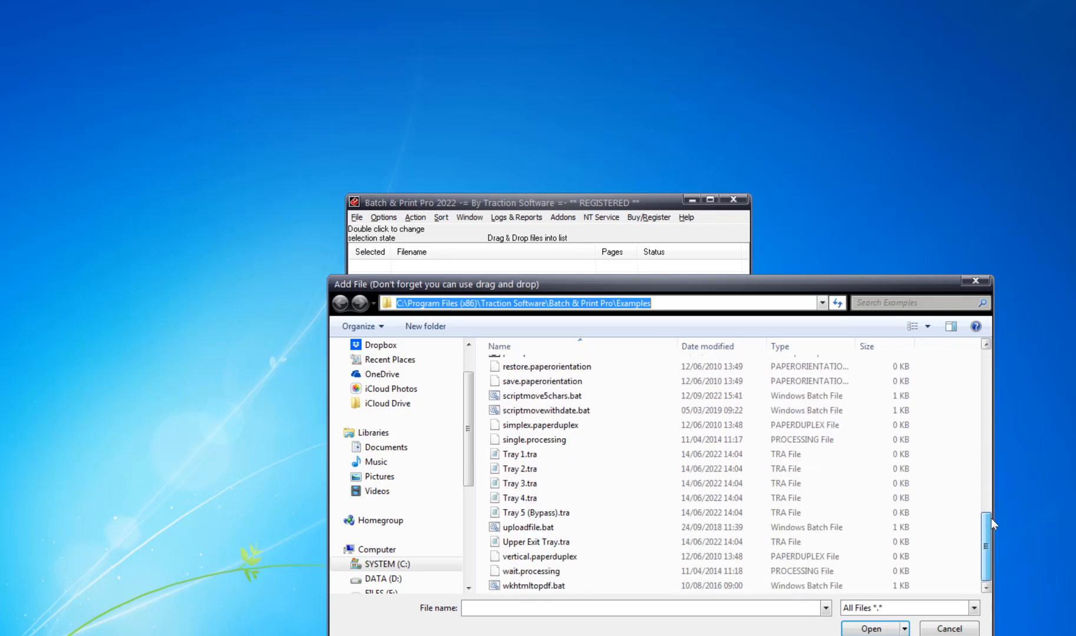
double_click(522, 454)
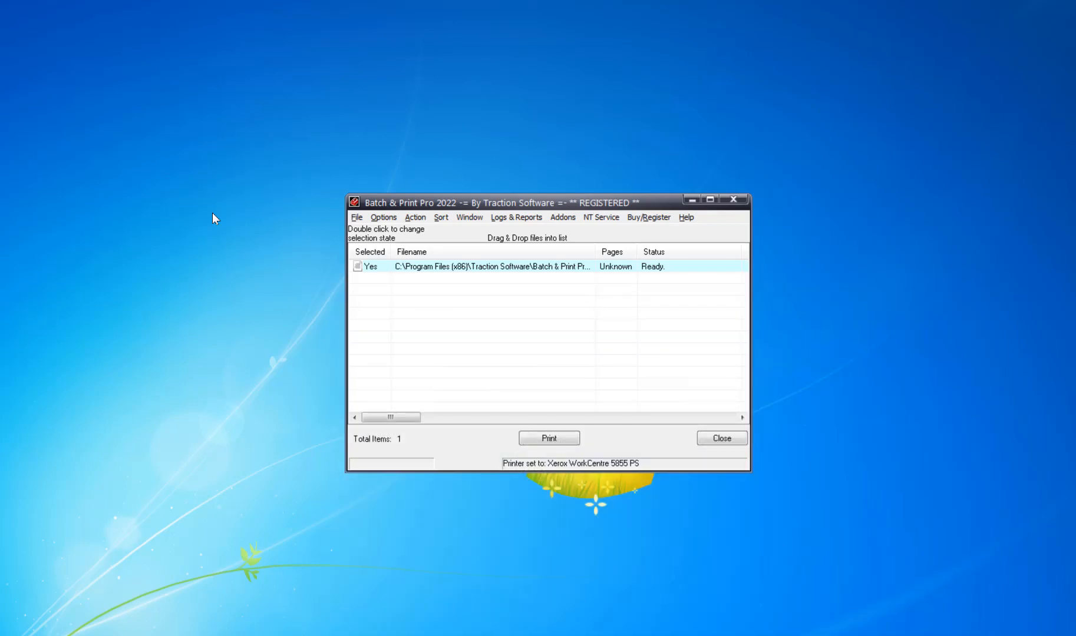
- Add 1.pdf from the demo1\hot folder to the print list and widen the Filename column to show full paths
left_click(496, 573)
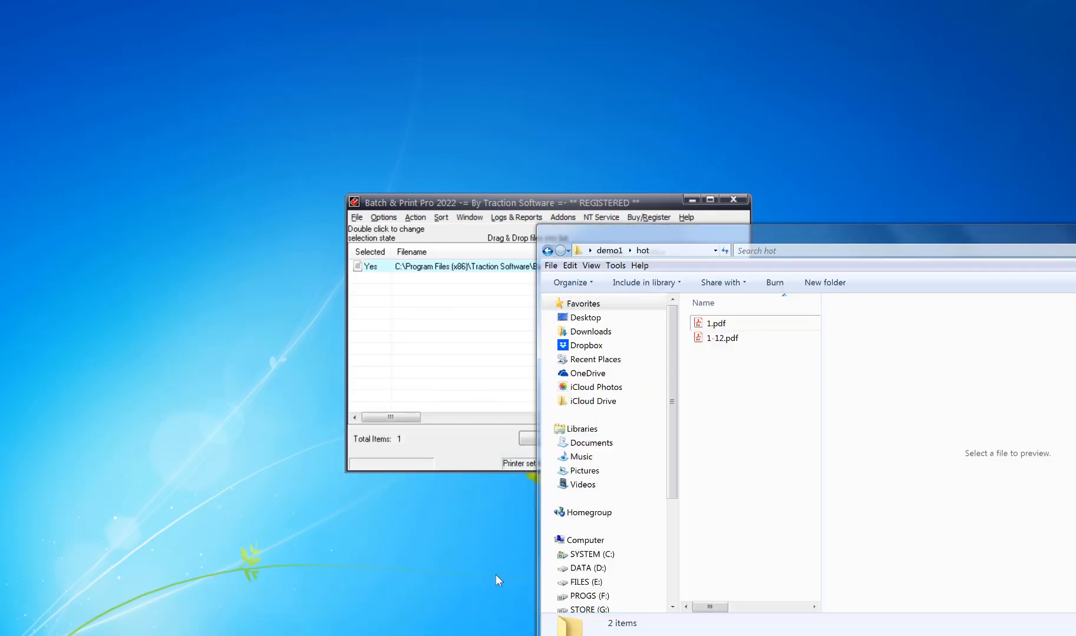
left_click_drag(689, 235, 853, 177)
left_click_drag(925, 272, 593, 335)
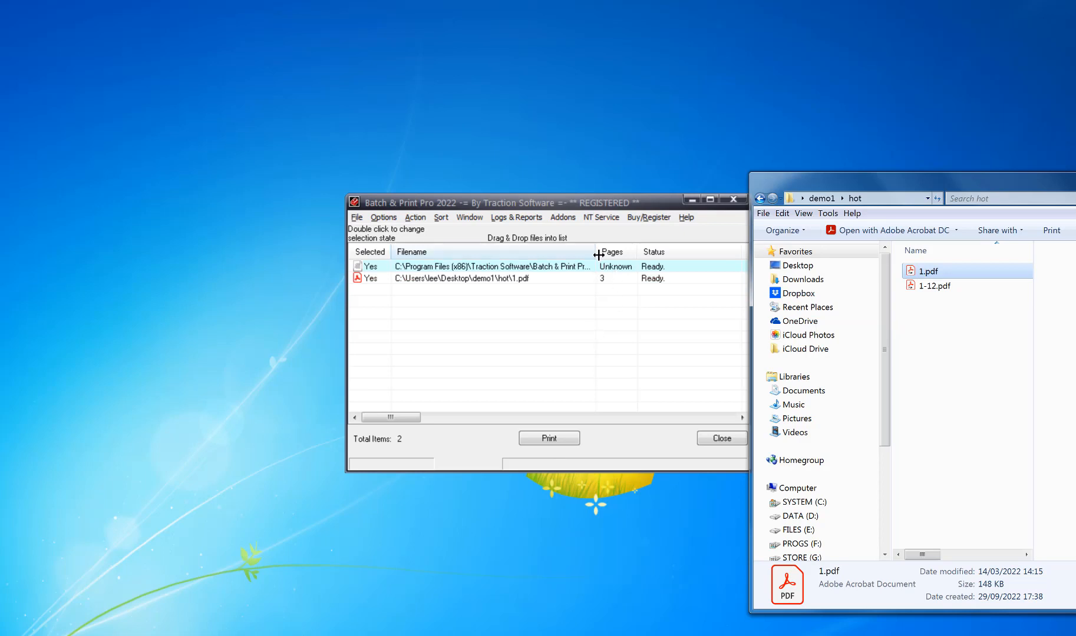
left_click_drag(596, 252, 673, 255)
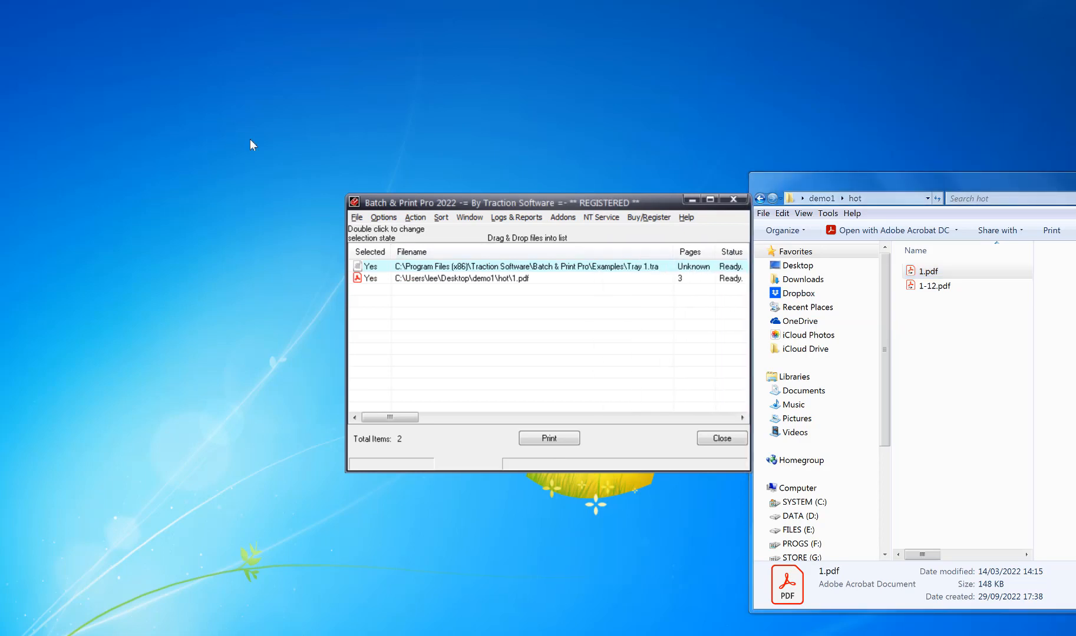
- Add Tray 2.tra from the Examples folder to the print list, followed by a second entry of 1.pdf
left_click(355, 218)
key("Down")
key("Return")
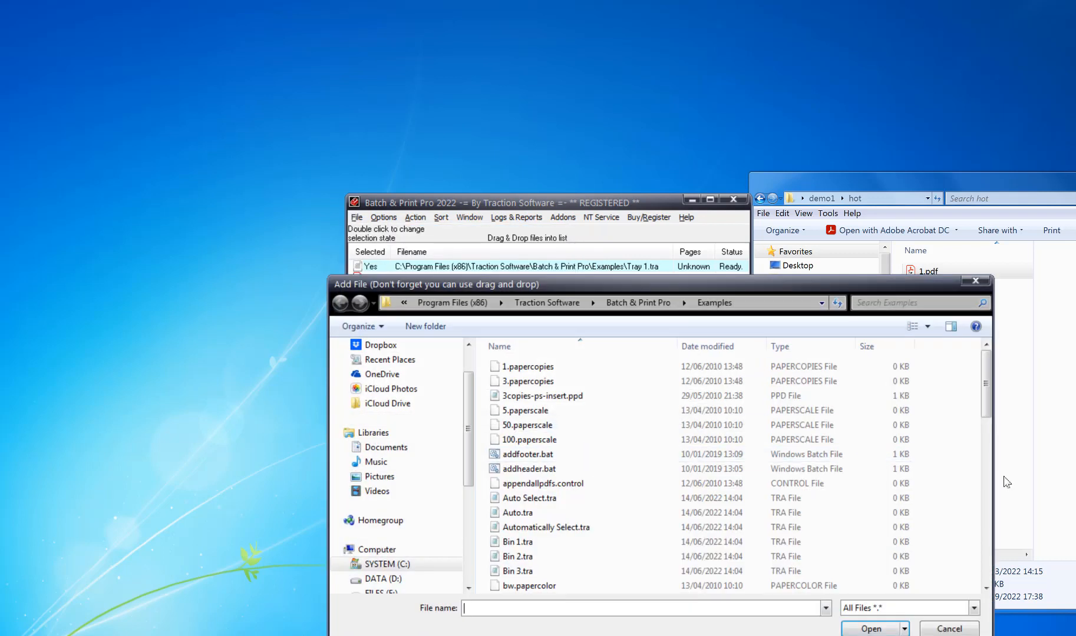
left_click_drag(985, 407, 972, 552)
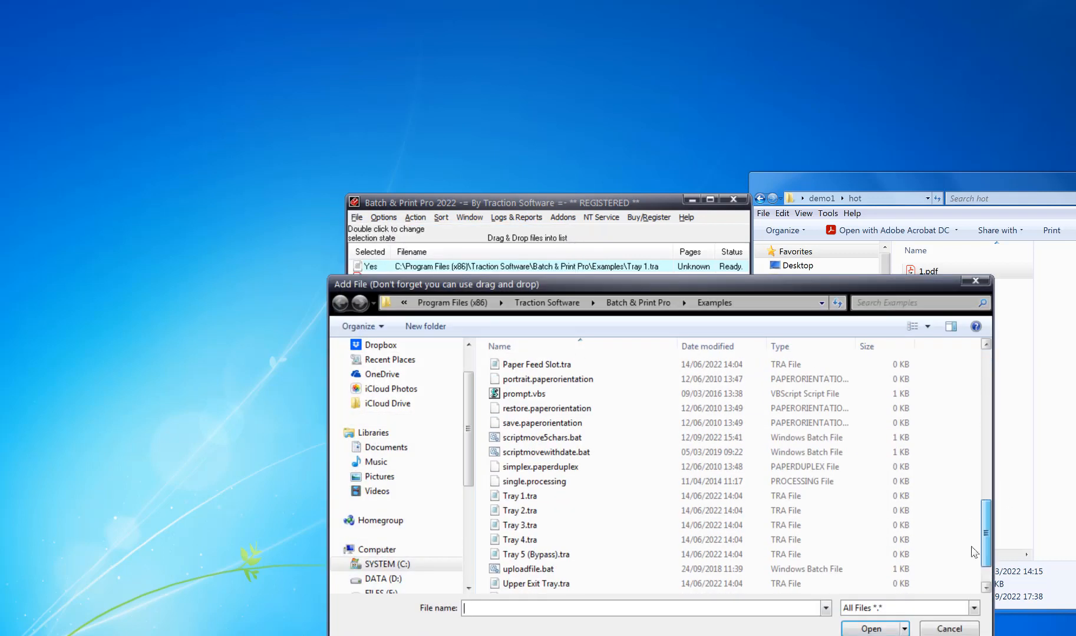
double_click(596, 511)
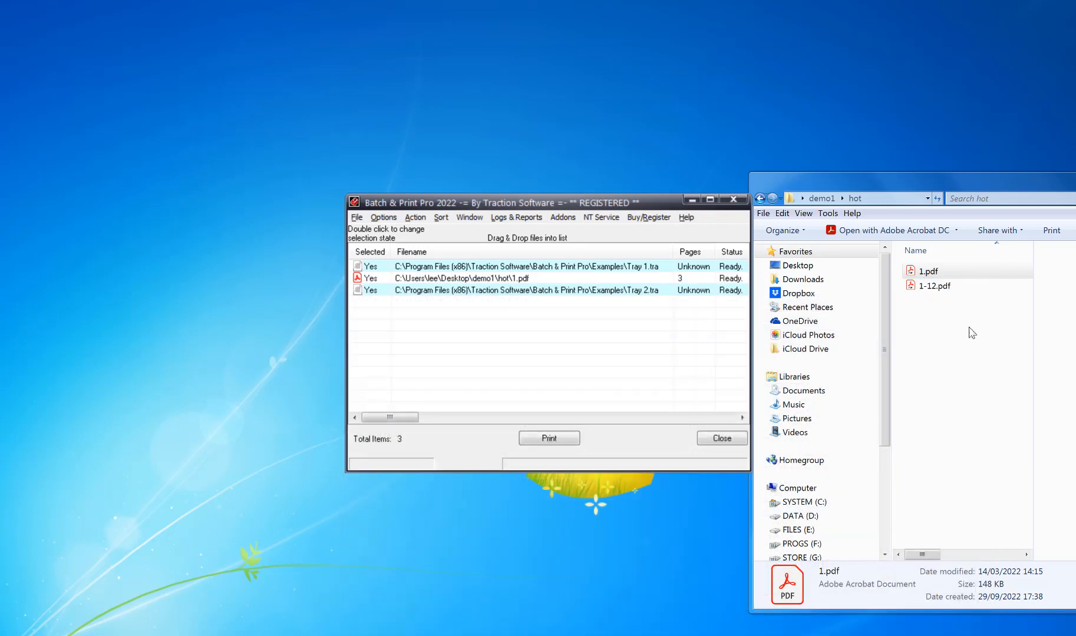
left_click(972, 332)
left_click_drag(928, 271, 614, 343)
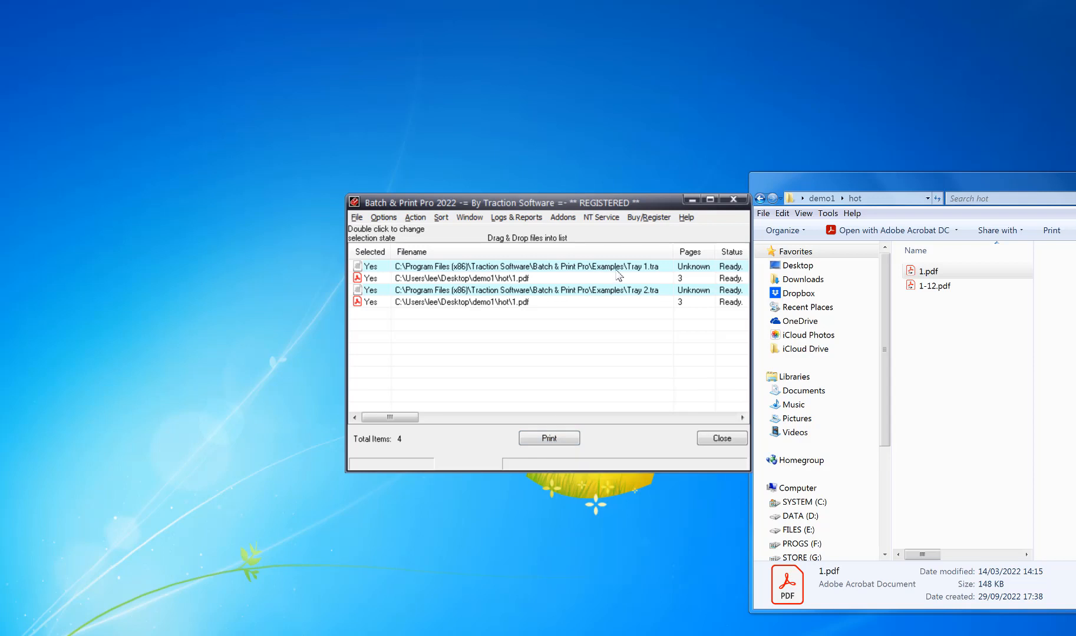
- Set both 1.pdf entries in the print list as files for replication
left_click(526, 305)
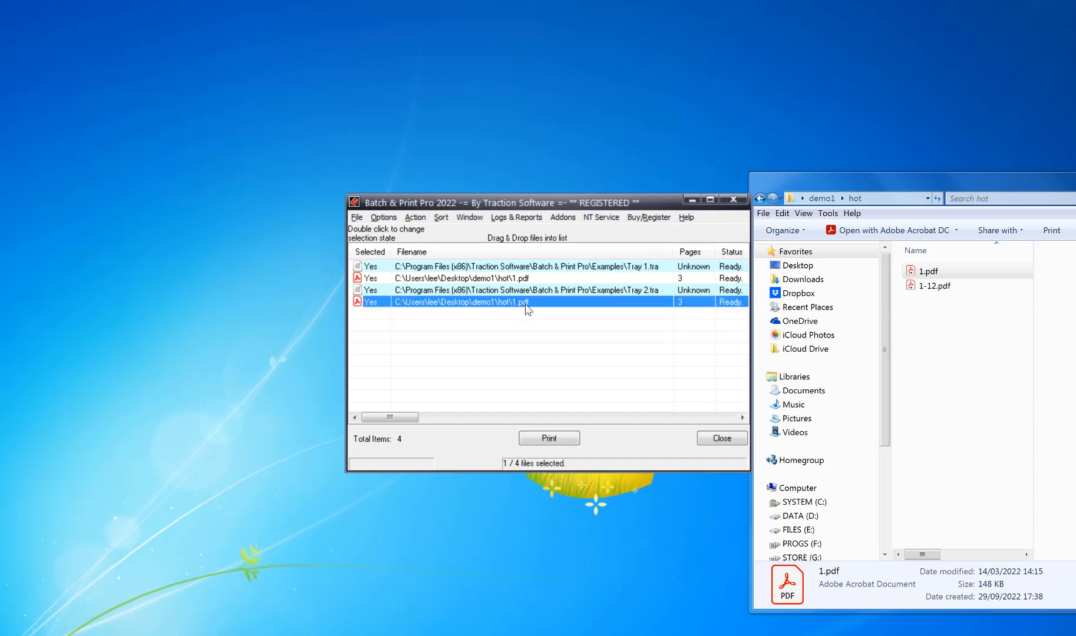
left_click(525, 279, "ctrl")
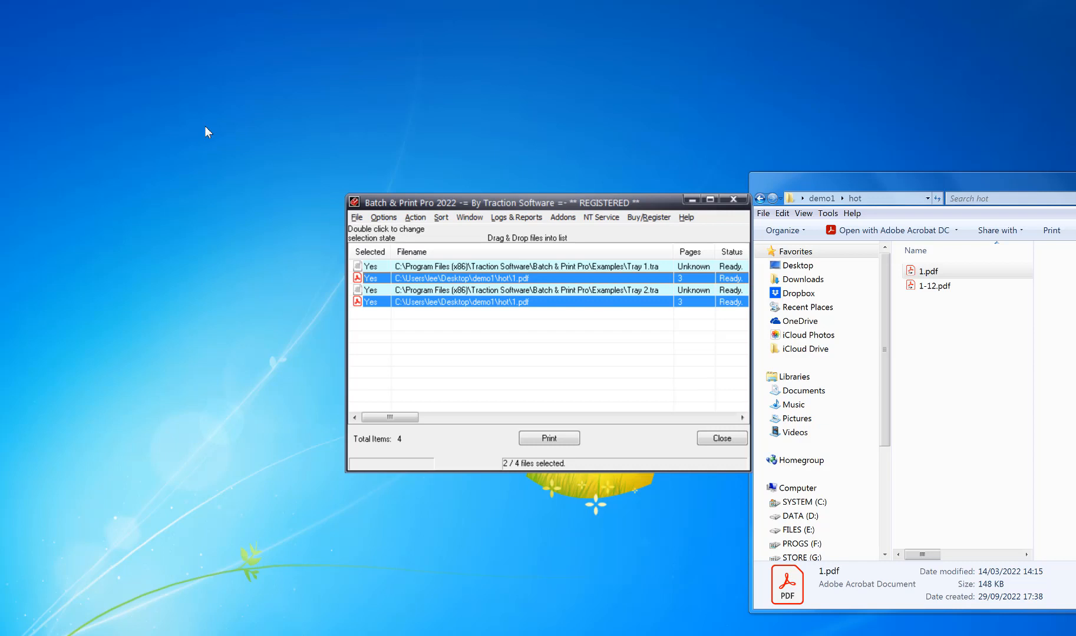
left_click(529, 303)
key("ctrl+space")
left_click(416, 218)
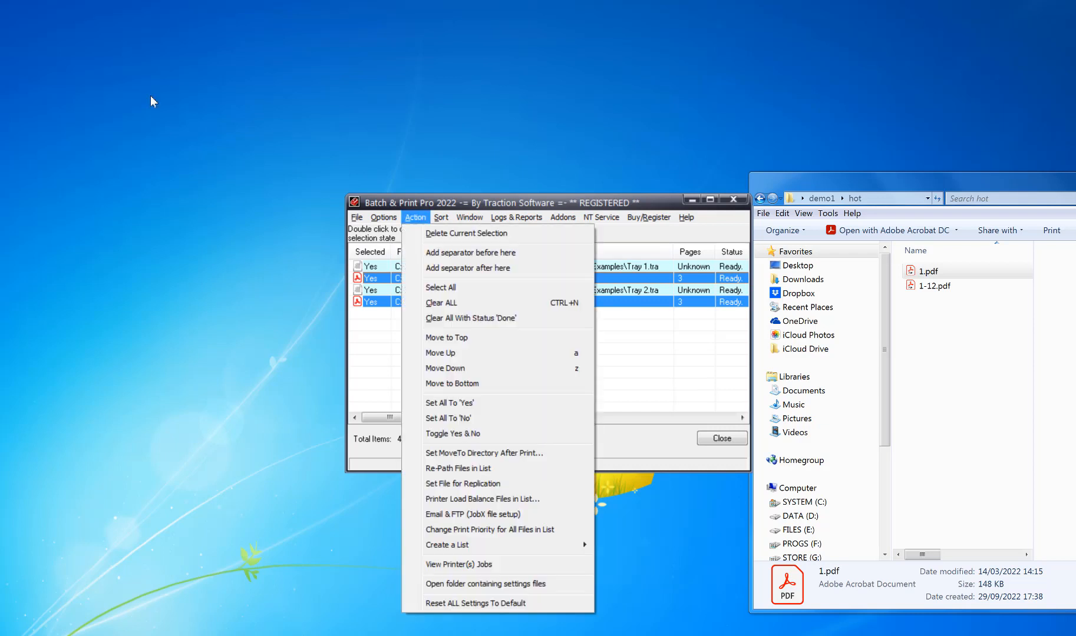
left_click(489, 485)
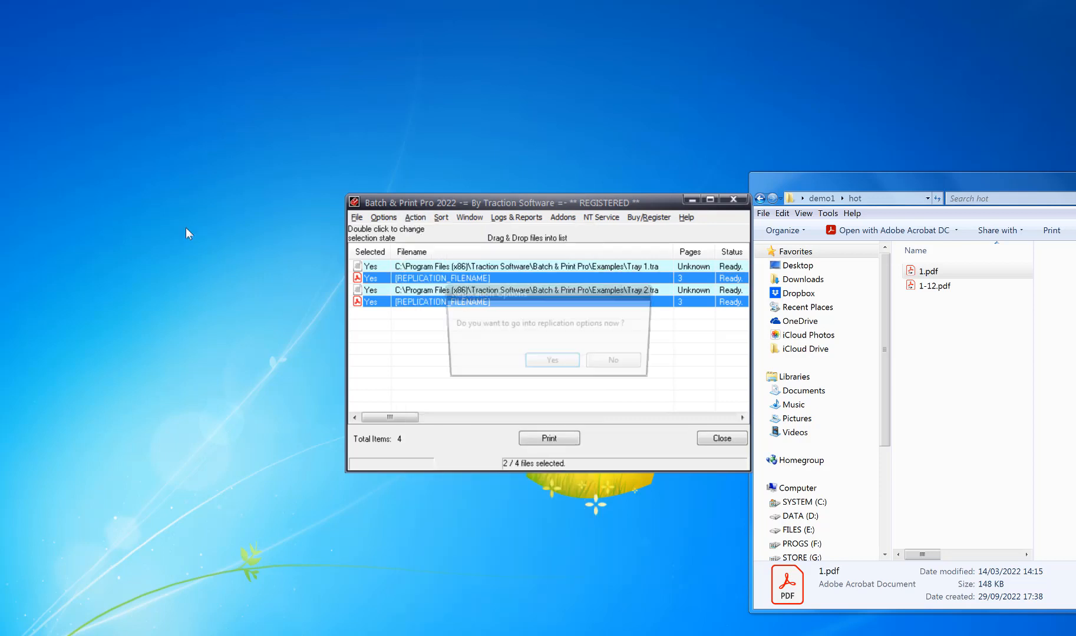
- Go into the replication options and save the settings on drive C: as mytest.repl
left_click(552, 365)
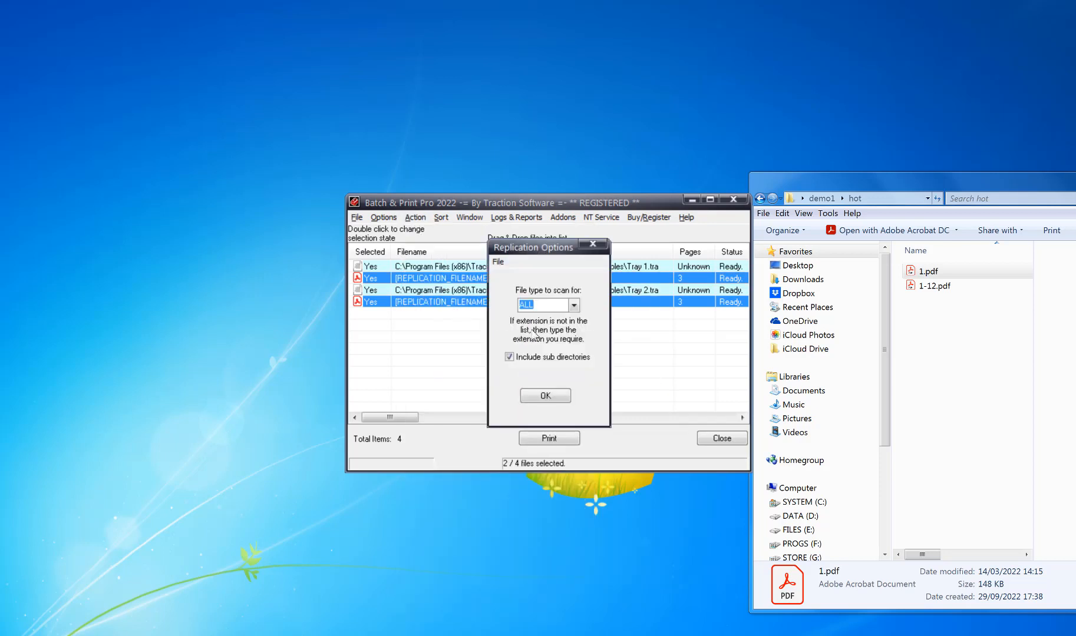
left_click(498, 261)
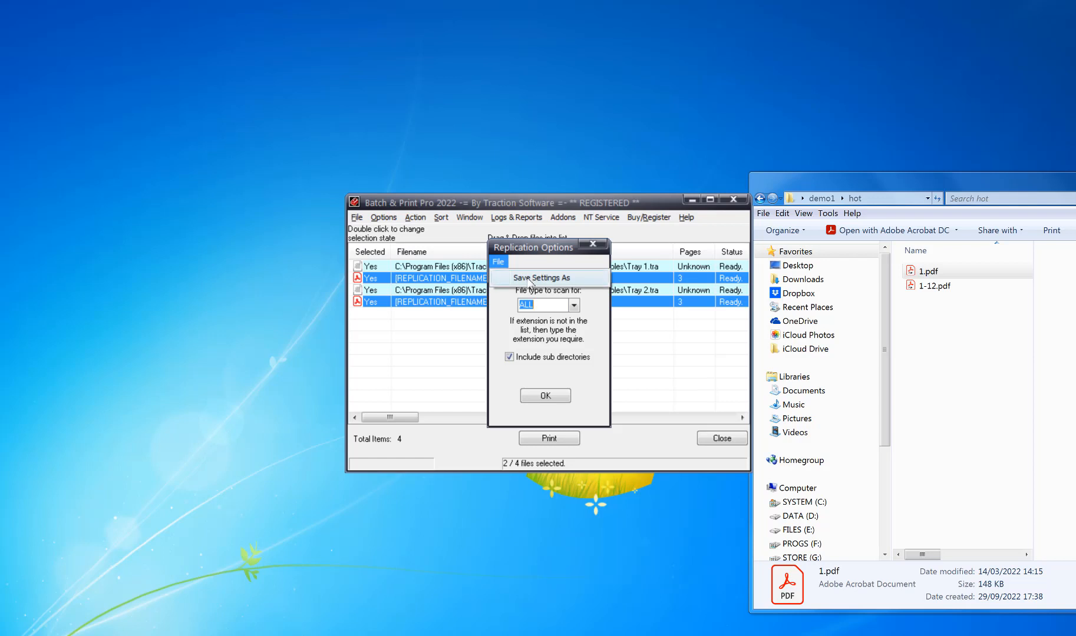
key("Return")
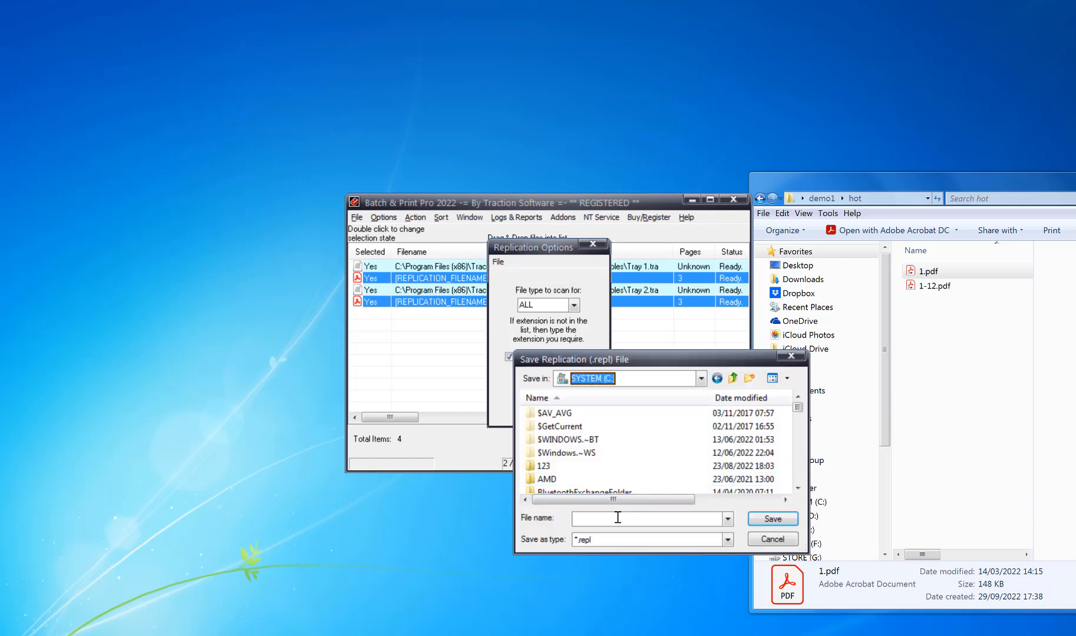
left_click(617, 517)
type("mytest")
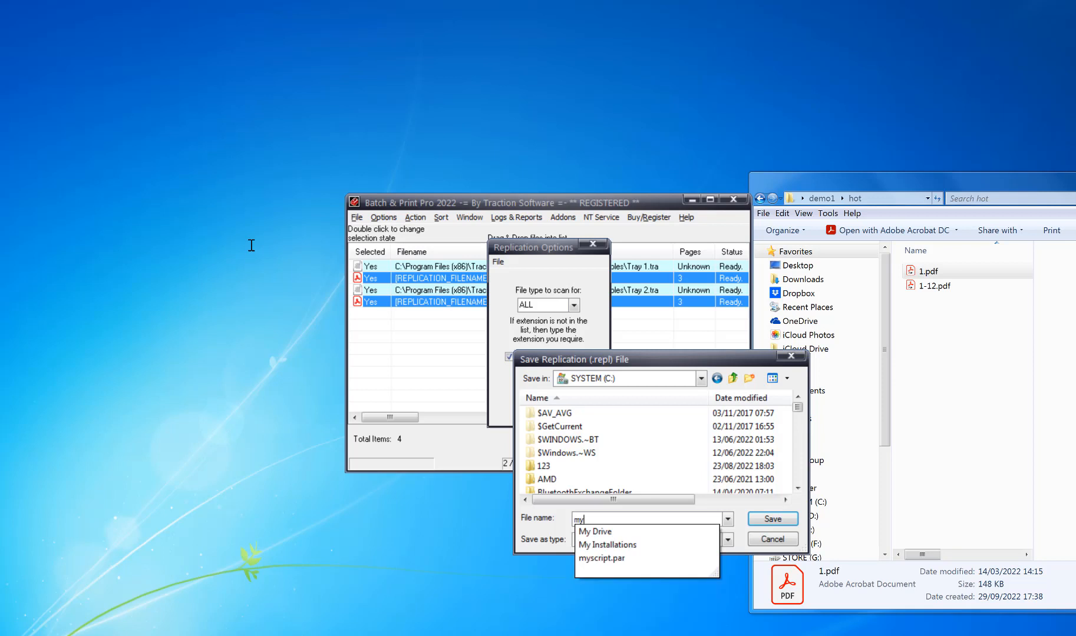
left_click(769, 520)
left_click(593, 370)
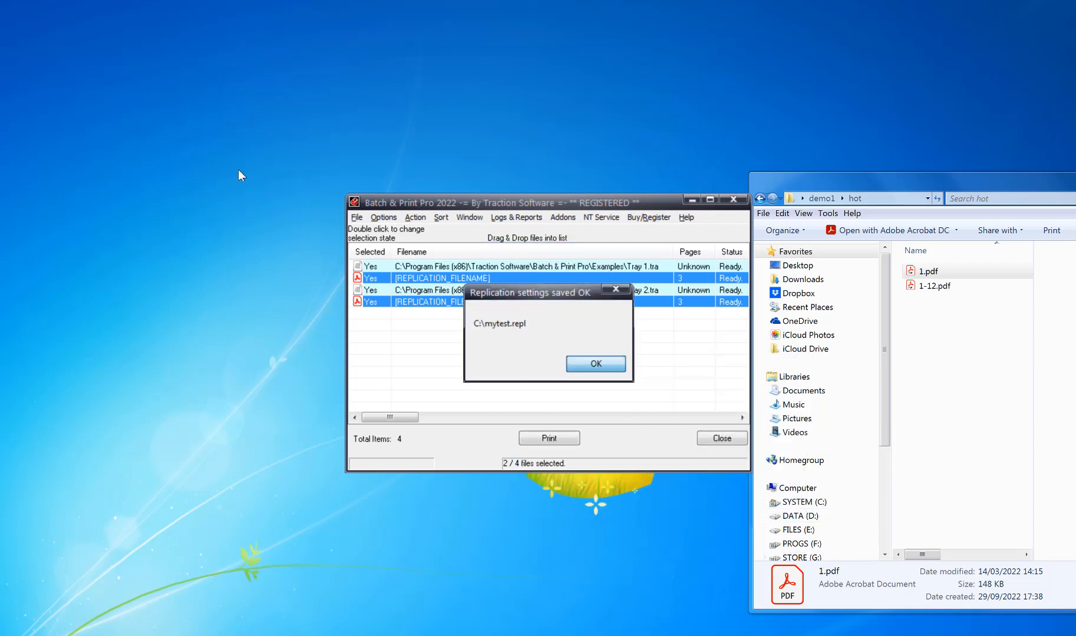
- Clear all entries from the print list together with the separator file
left_click(415, 217)
left_click(430, 302)
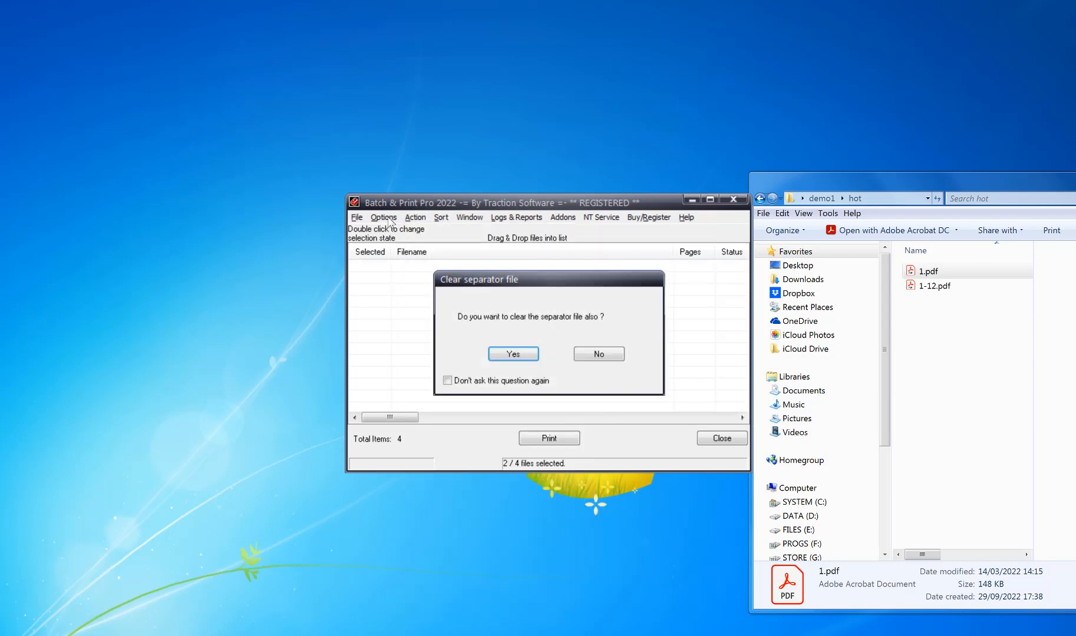
left_click(513, 354)
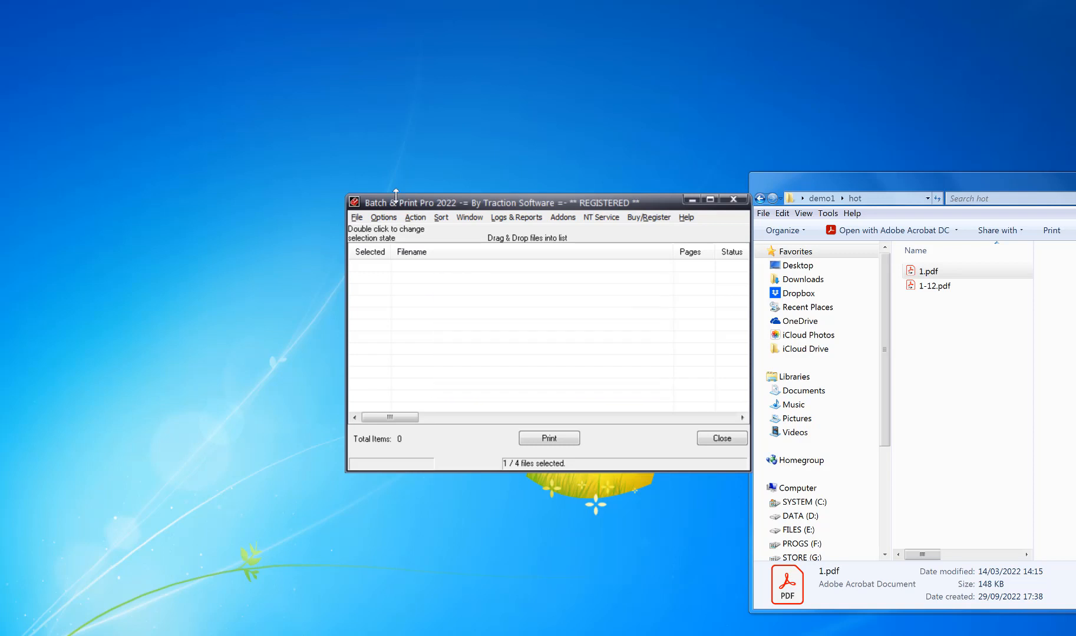
- Activate monitoring in the Directory Monitor setup with an interval of 5 seconds
left_click(391, 219)
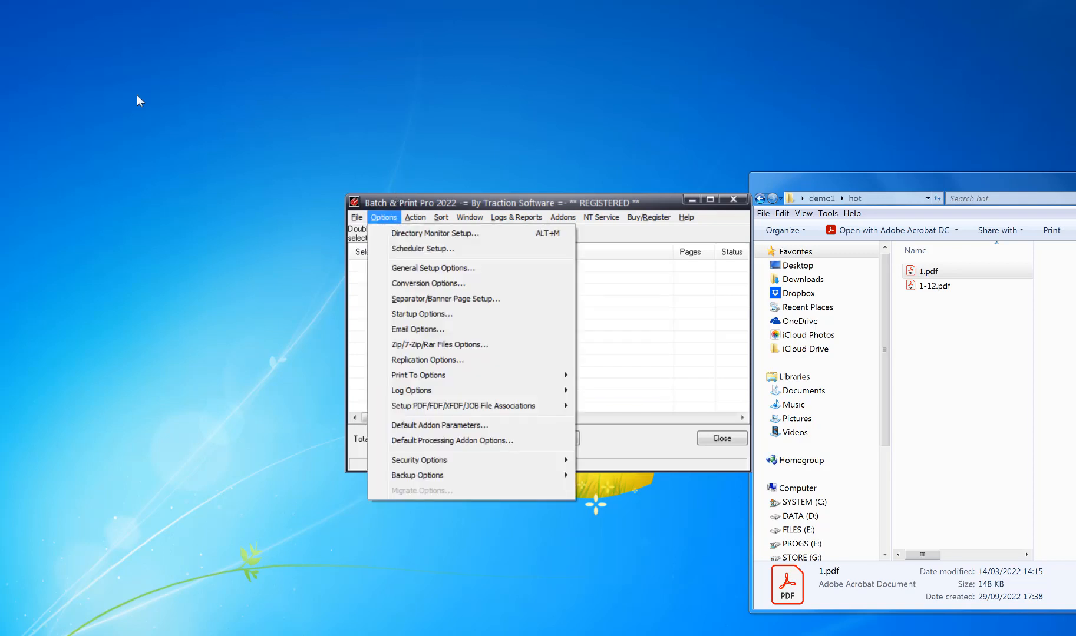
left_click(407, 235)
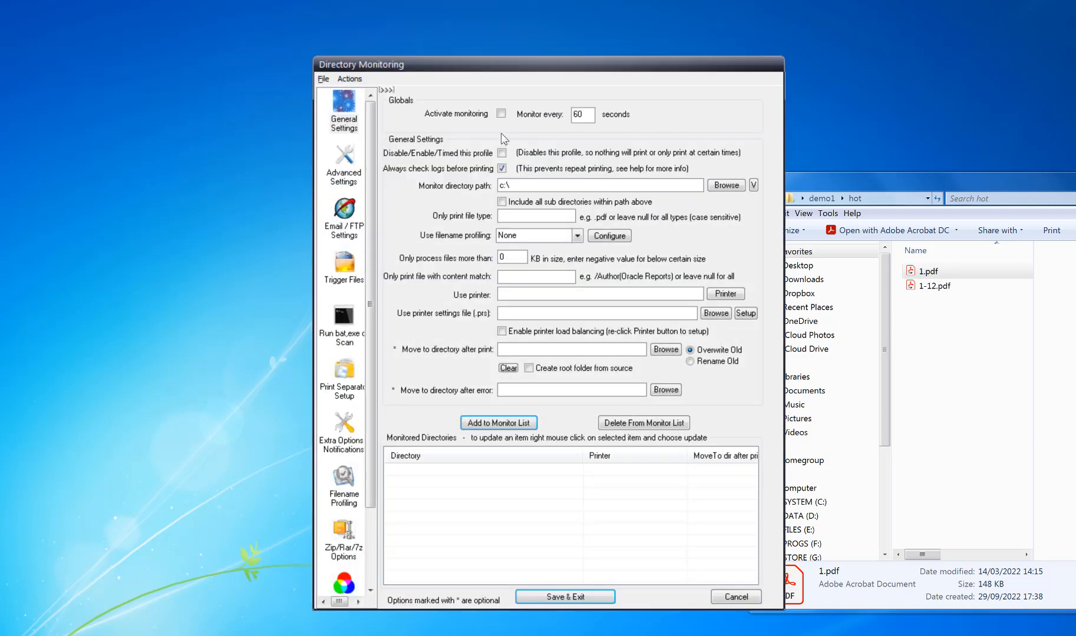
left_click(501, 113)
double_click(580, 114)
type("5")
- Set the monitor directory path to the full path of the demo1\hot folder on the desktop
left_click(985, 341)
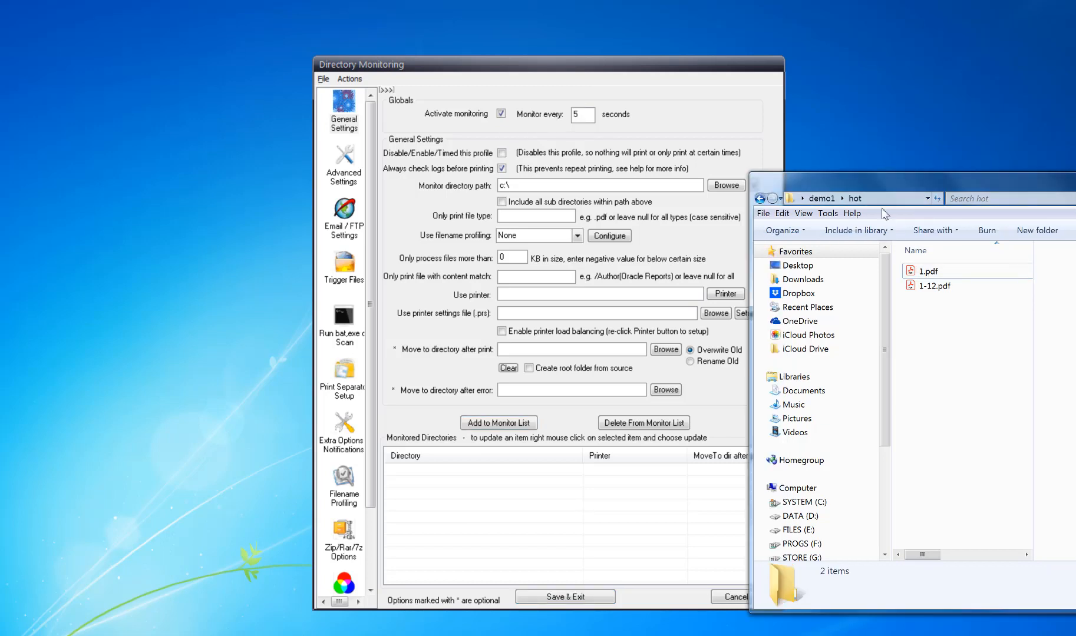
left_click(816, 199)
left_click(503, 184)
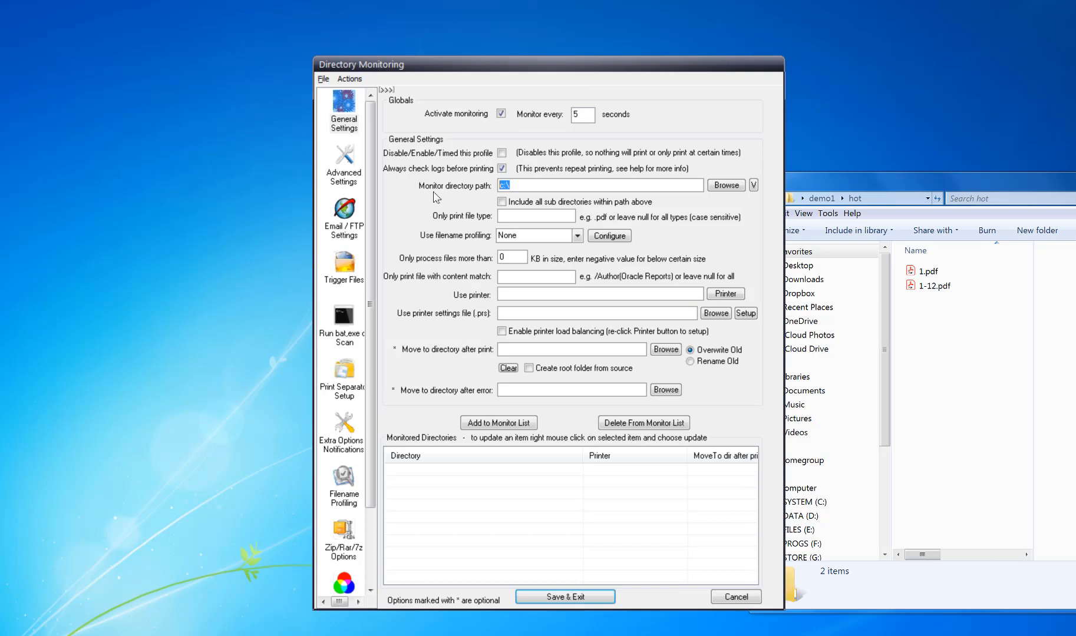
type("C:\\Users\\lee\\Desktop\\demo1\\hot")
- Assign the Xerox WorkCentre 5855 PS printer to the monitoring profile and restrict printing to the .pdf file type
left_click(725, 293)
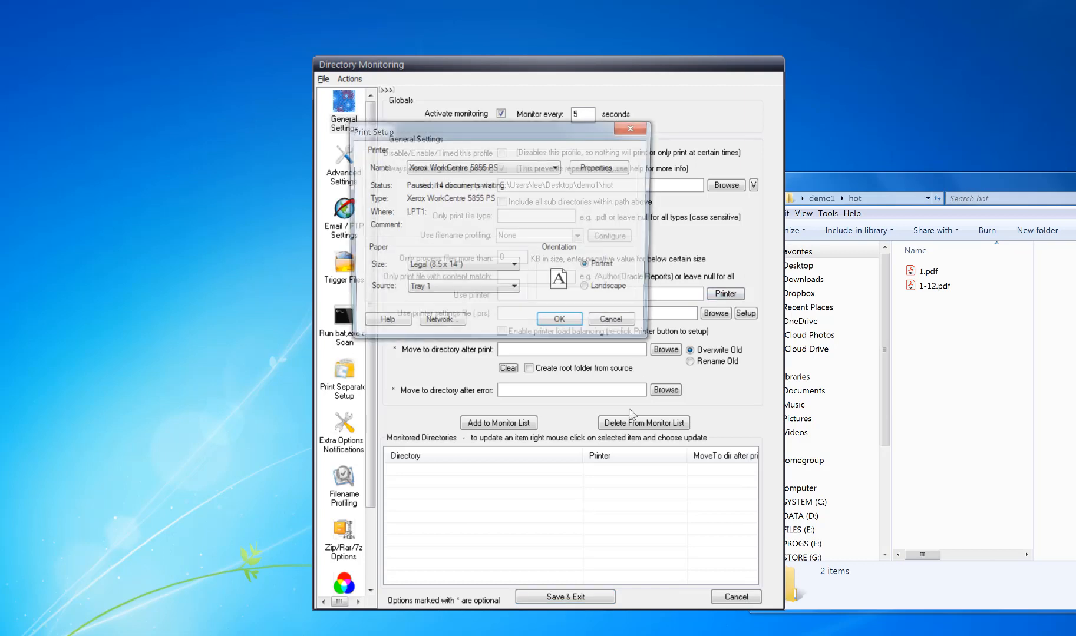
left_click(562, 323)
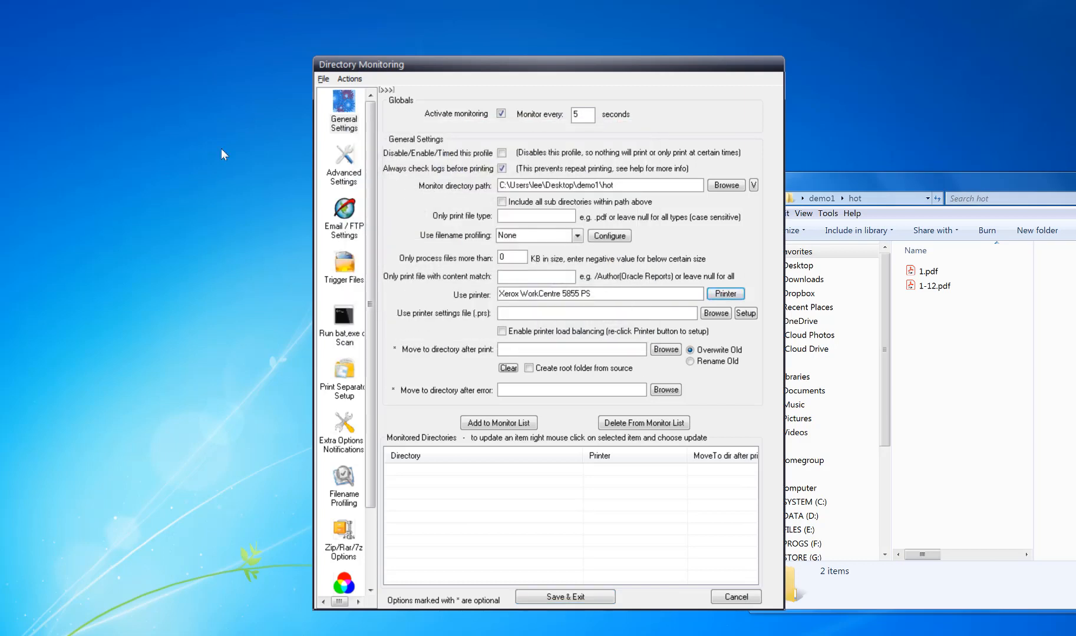
left_click(531, 217)
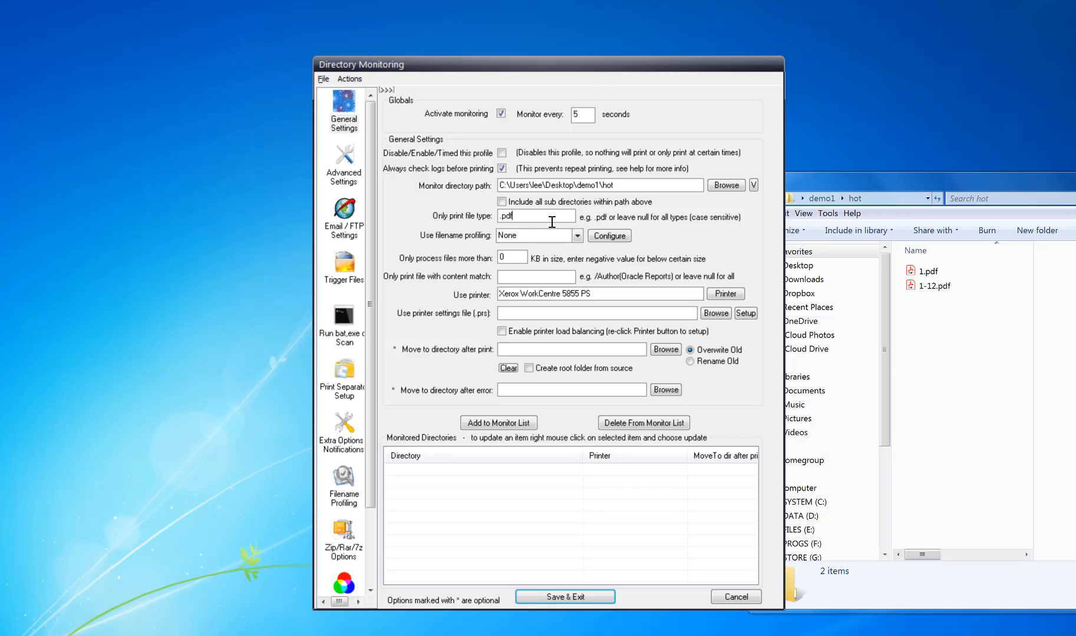
- Set the profile's replication setup file to C:\mytest.repl in Extra Options & Notifications and save the options
left_click(345, 428)
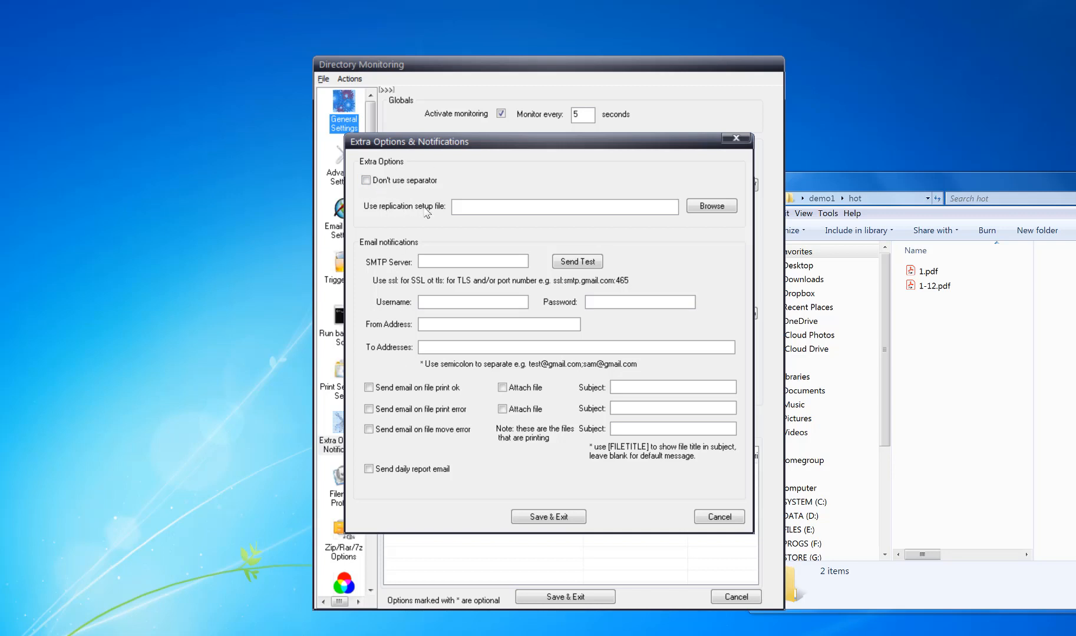
left_click(709, 207)
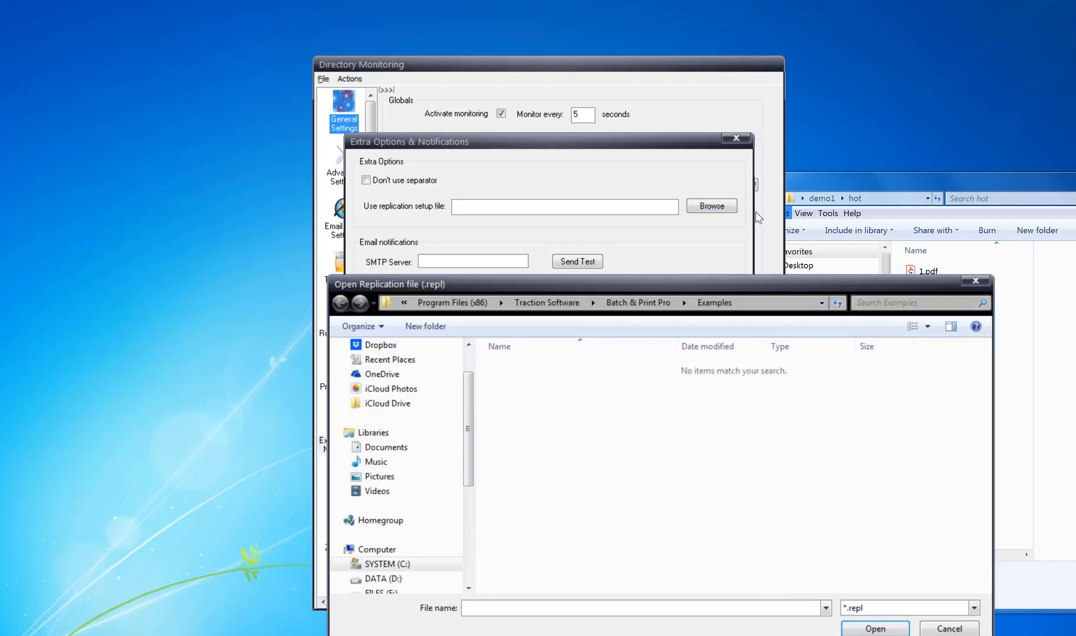
left_click(399, 567)
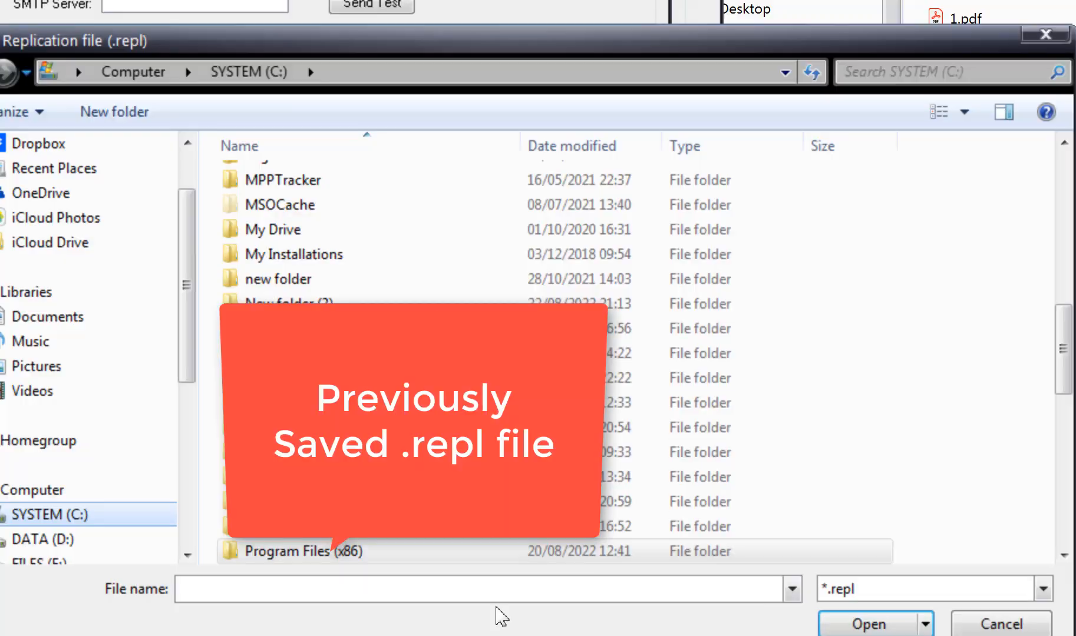
left_click_drag(1063, 342, 1063, 509)
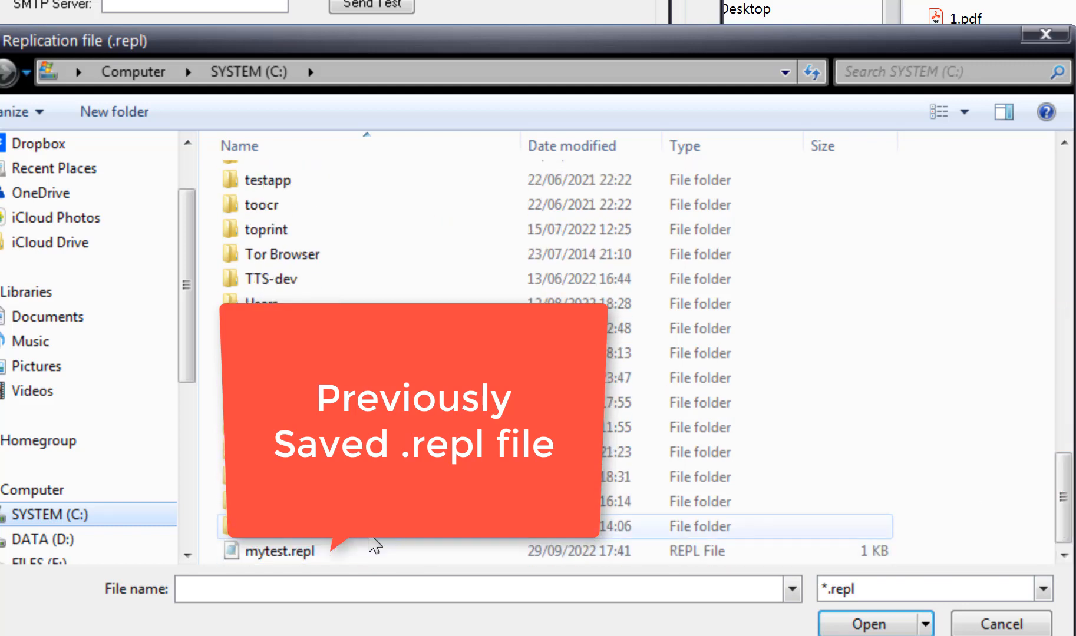
double_click(331, 552)
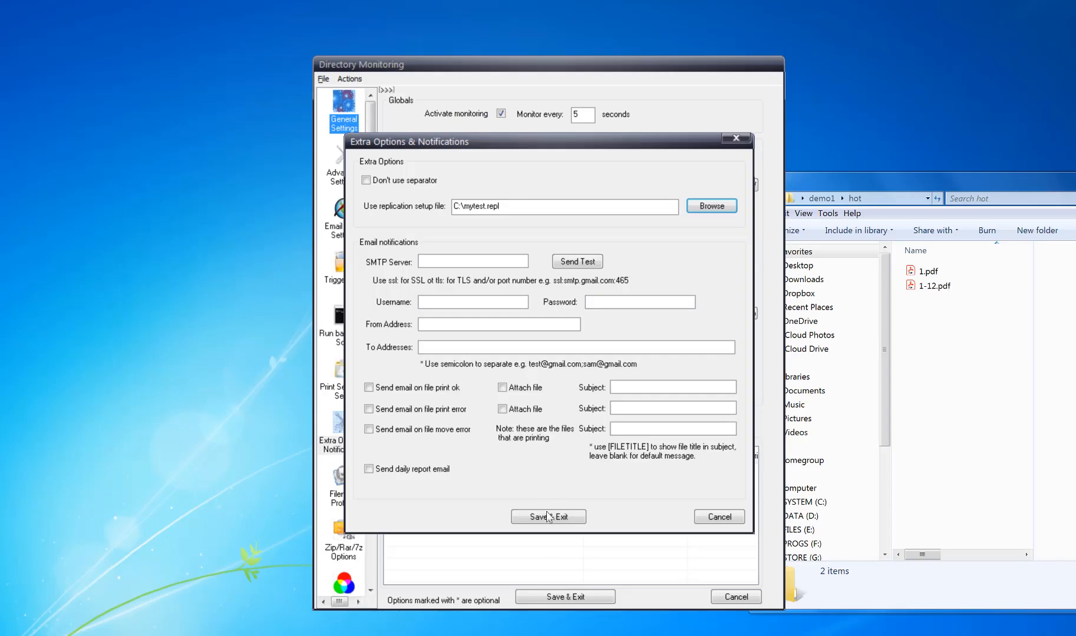
left_click(549, 517)
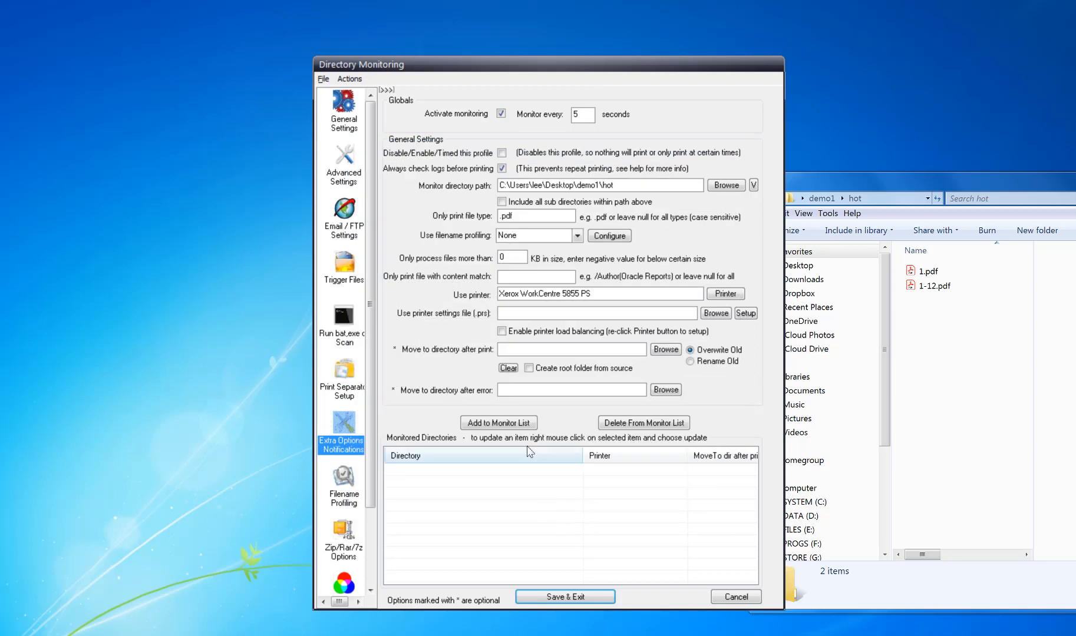
- Add the hot folder profile to the monitor list without a move-to directory and review its listed settings
left_click(521, 423)
key("Return")
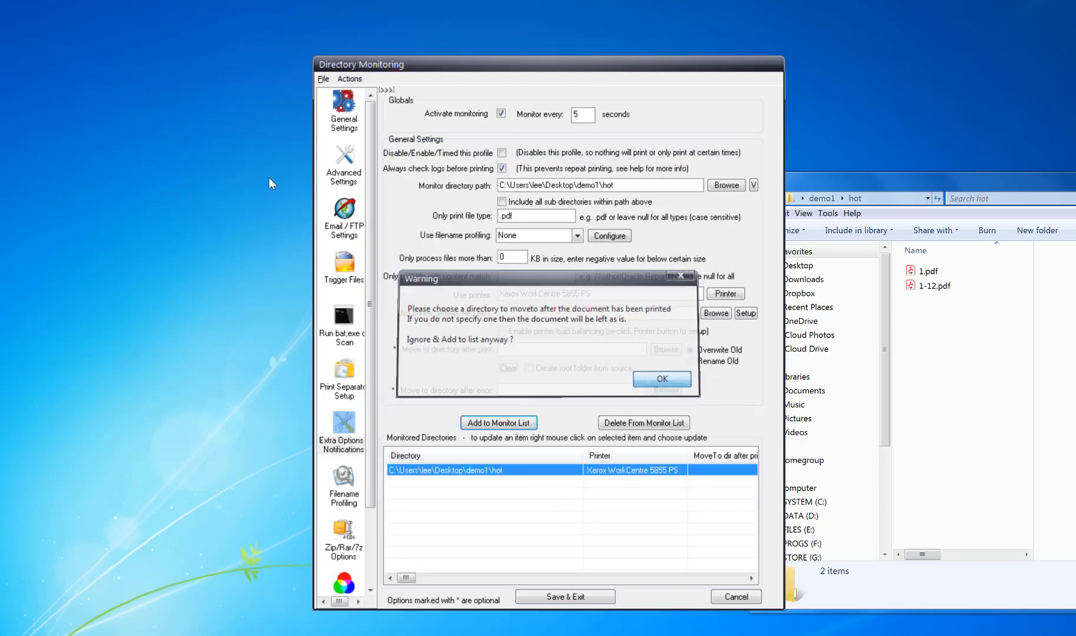
left_click(425, 579)
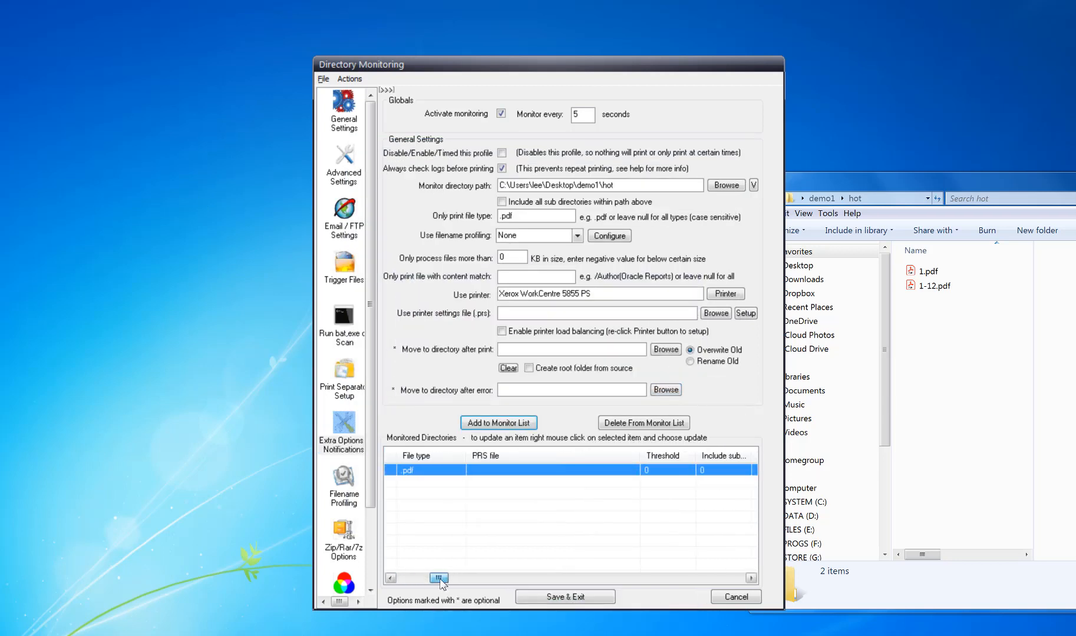
left_click_drag(430, 581, 406, 579)
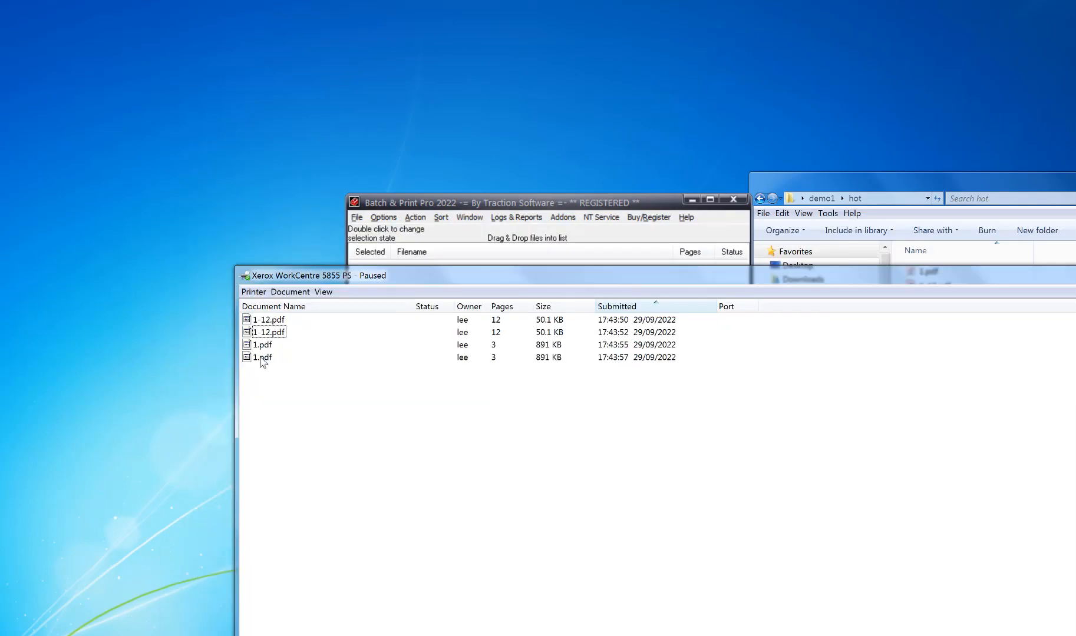
- Check the paper tray in the printing options of both queued 1-12.pdf jobs
right_click(270, 321)
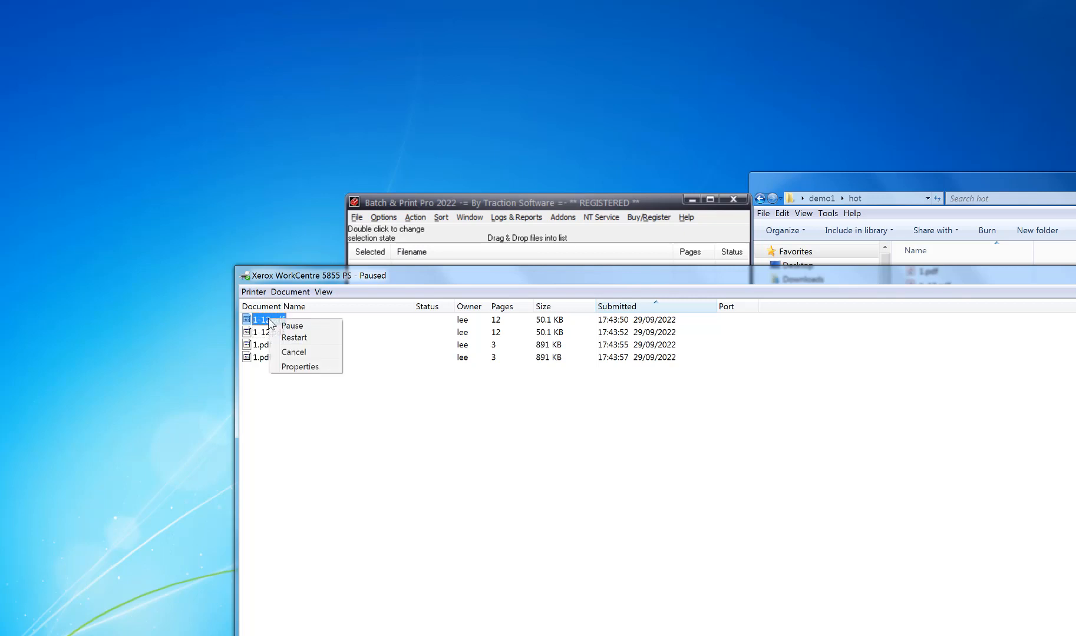
left_click(307, 367)
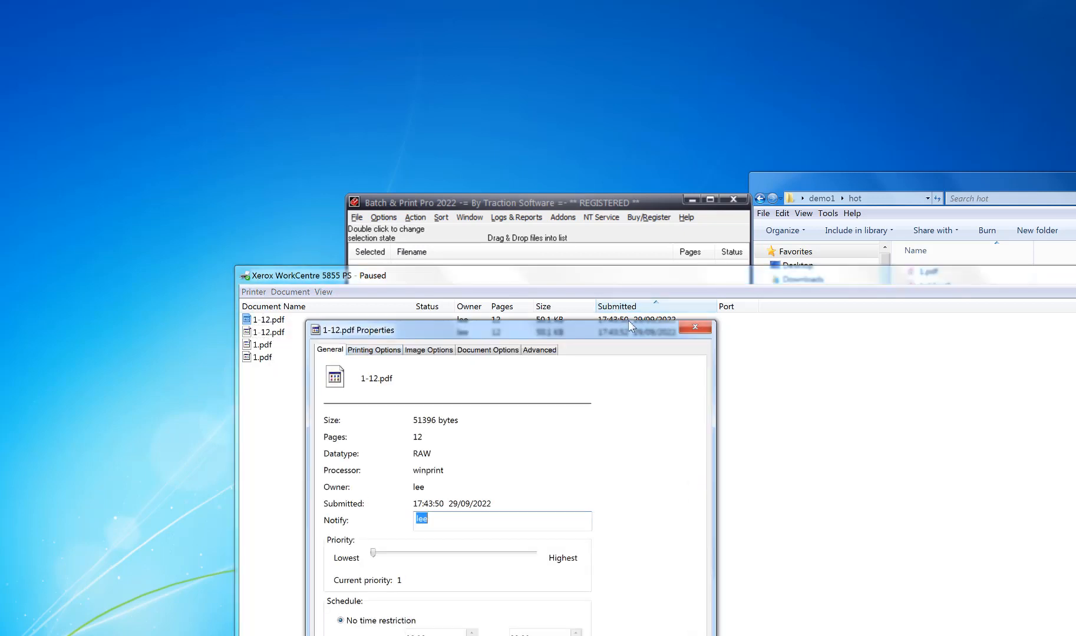
left_click(371, 351)
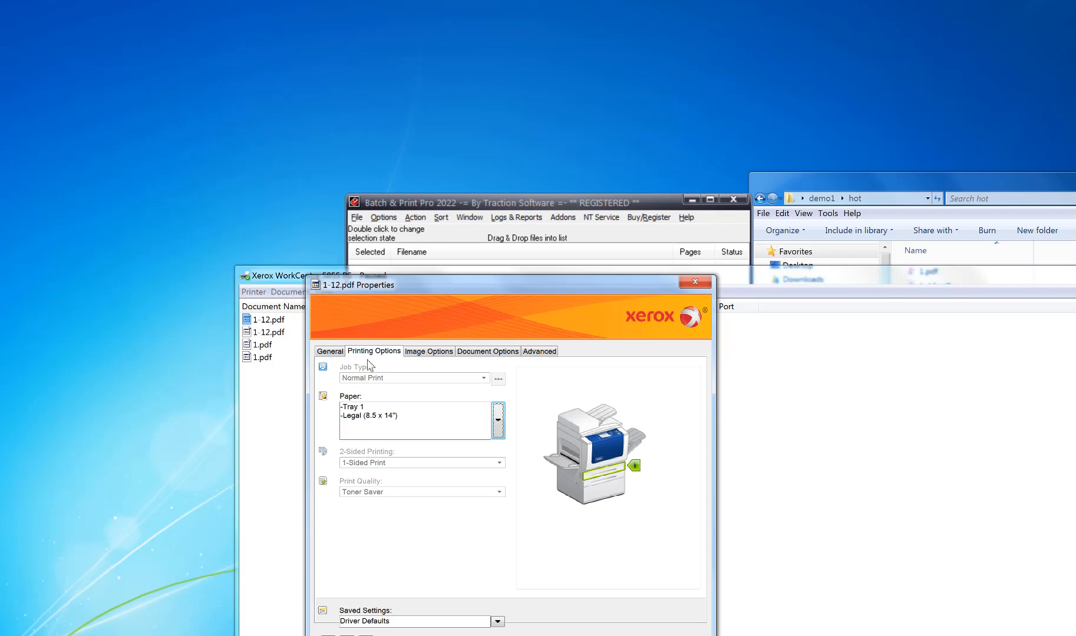
left_click(613, 635)
right_click(277, 332)
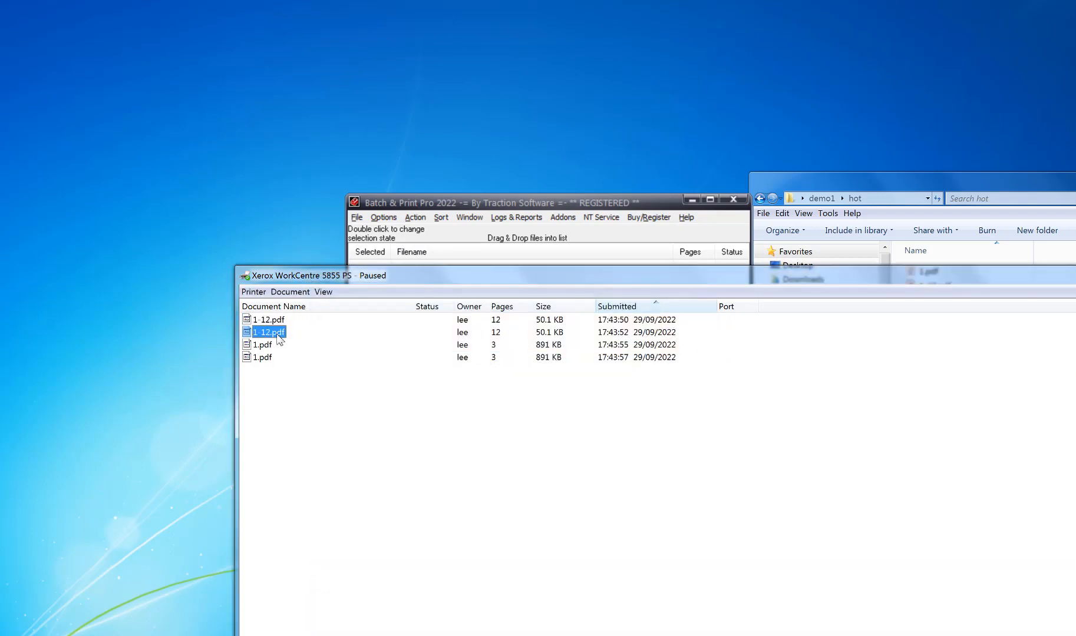
left_click(321, 390)
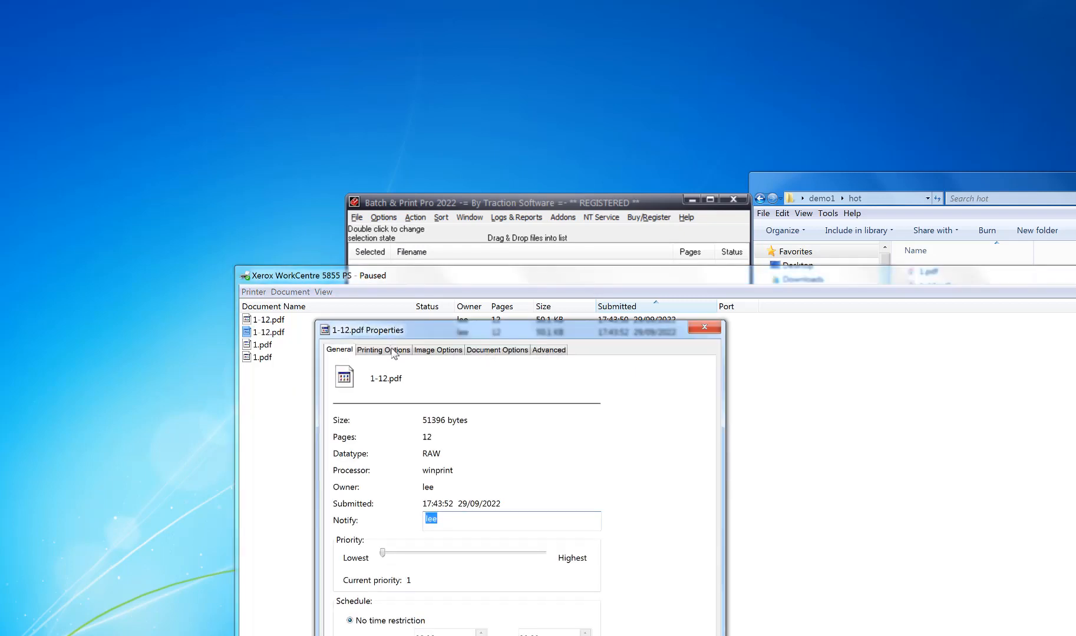
left_click(386, 352)
left_click(613, 635)
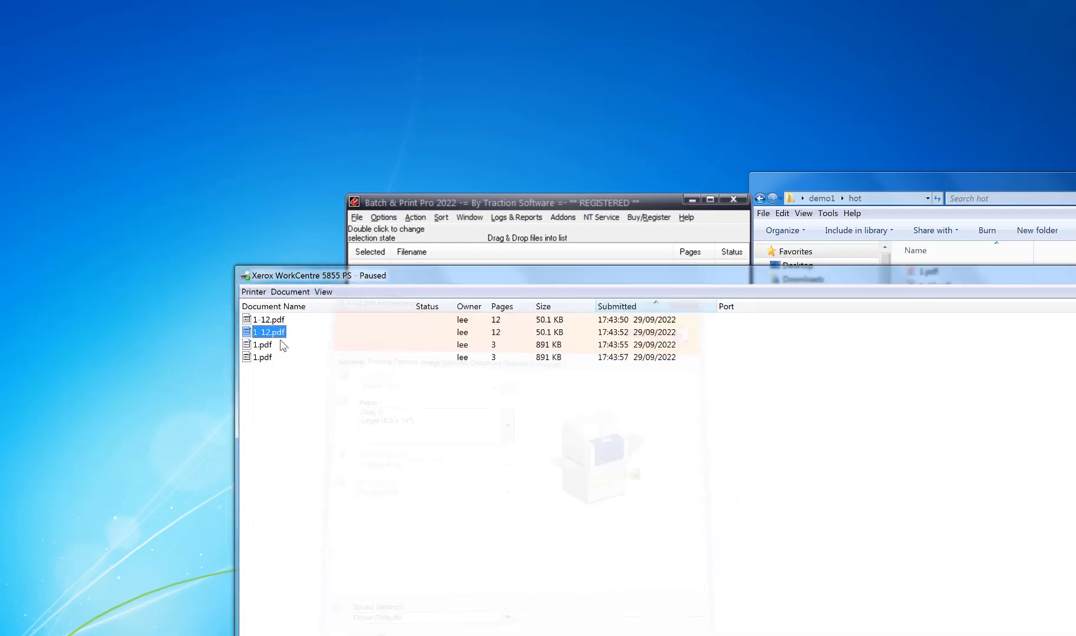
- Check the paper tray in the printing options of both queued 1.pdf jobs and close the Xerox print queue
right_click(267, 342)
left_click(311, 390)
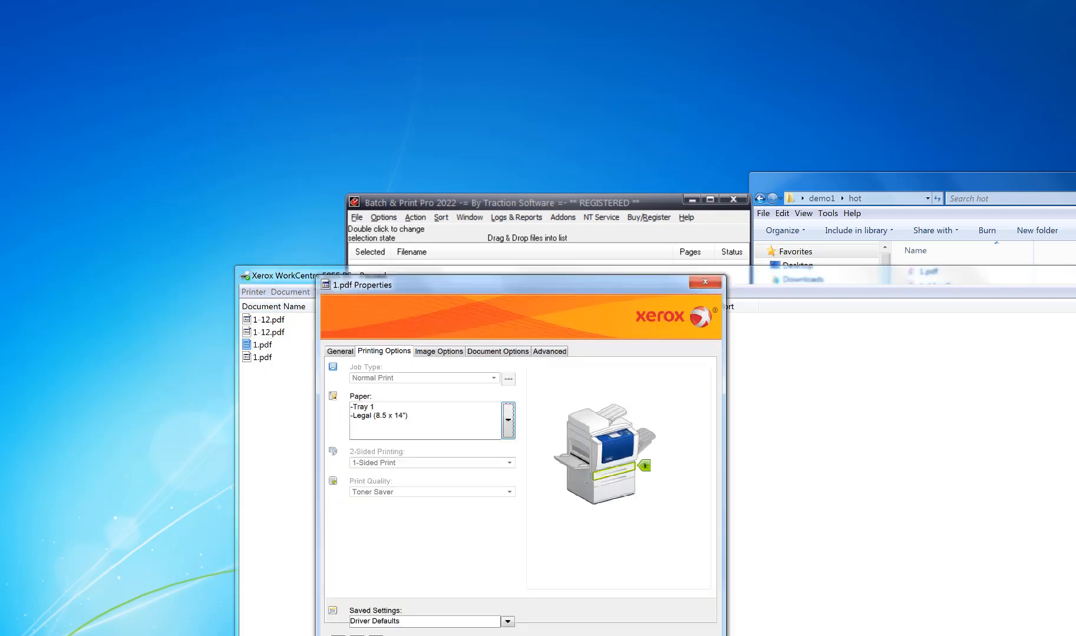
right_click(267, 357)
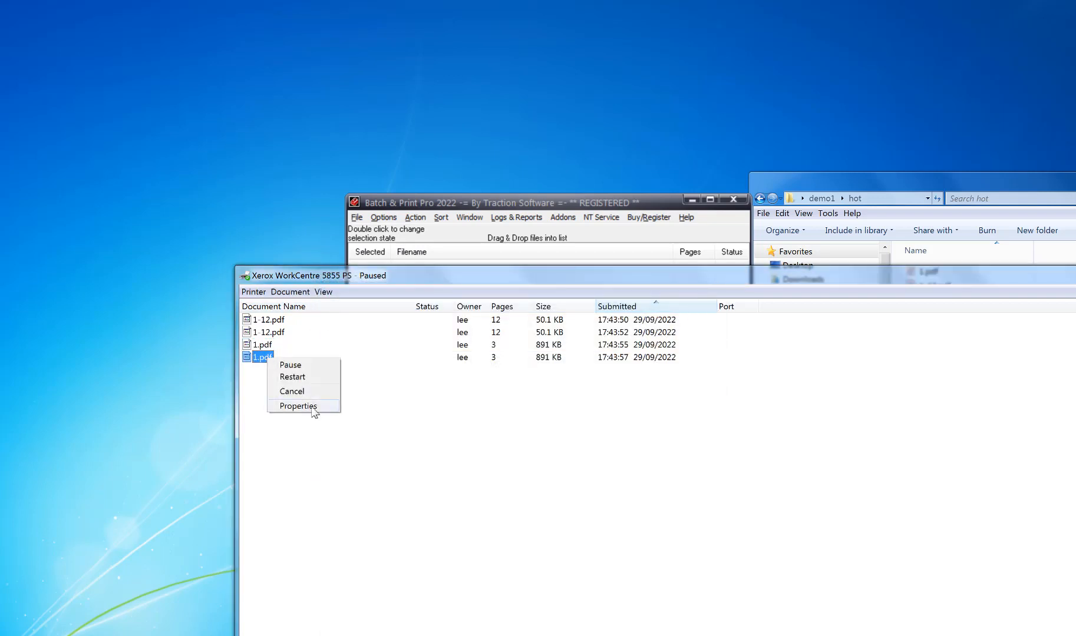
left_click(306, 407)
left_click(399, 354)
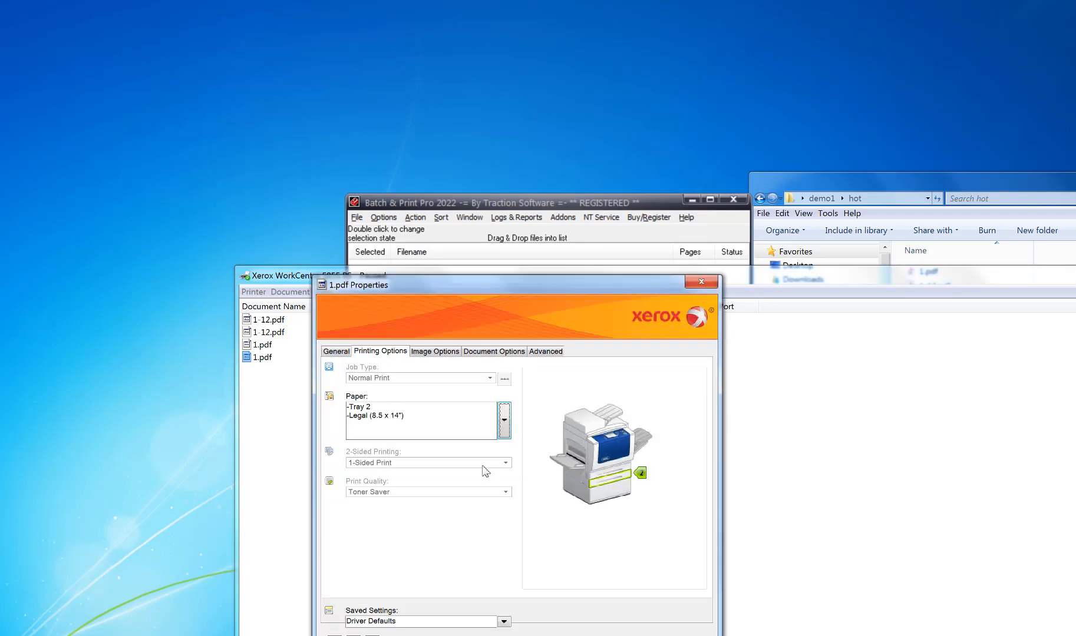
key("Escape")
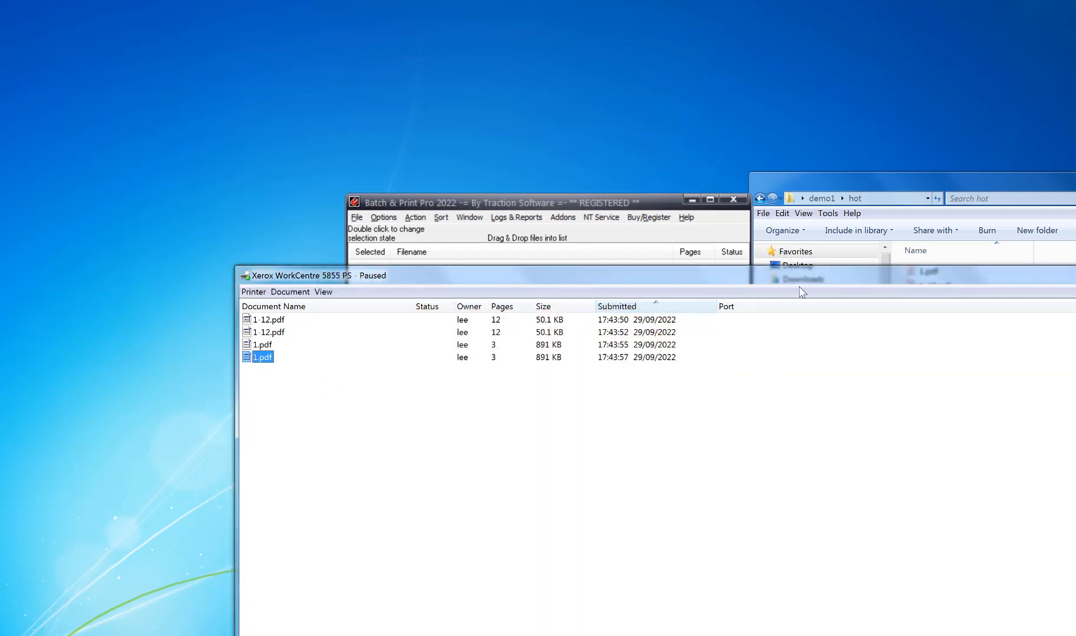
left_click_drag(757, 283, 670, 300)
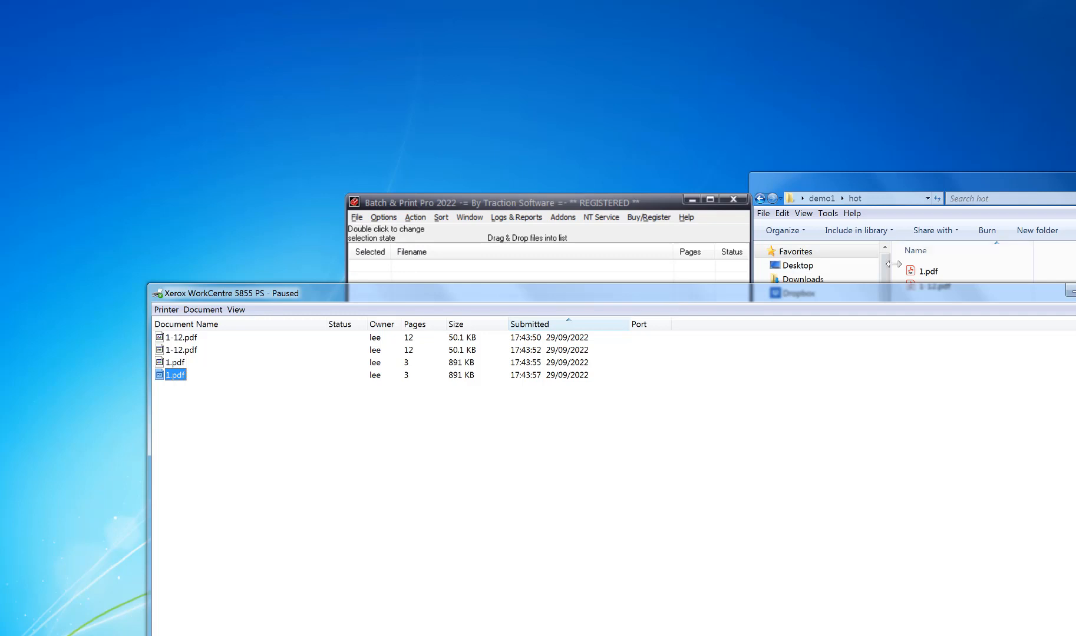
key("alt+F4")
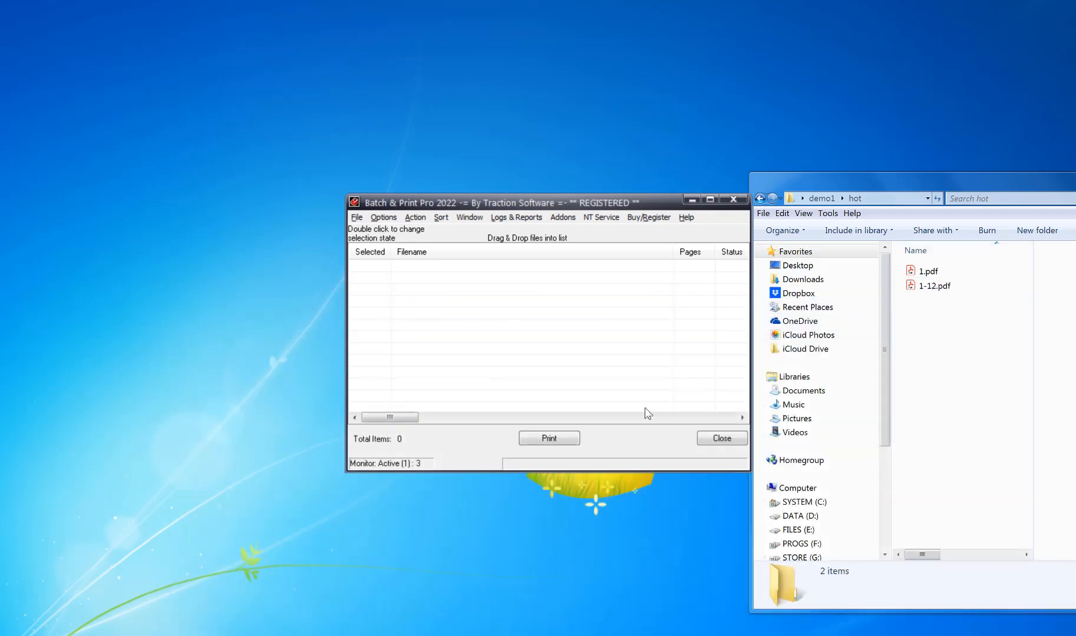